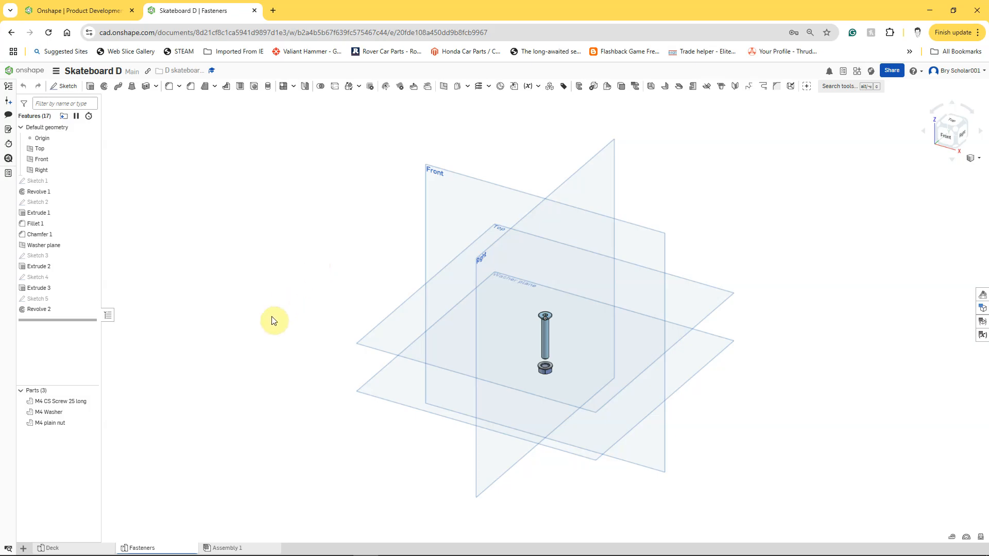
Step: Create a new part studio in the document and rename it Wheels
click(23, 549)
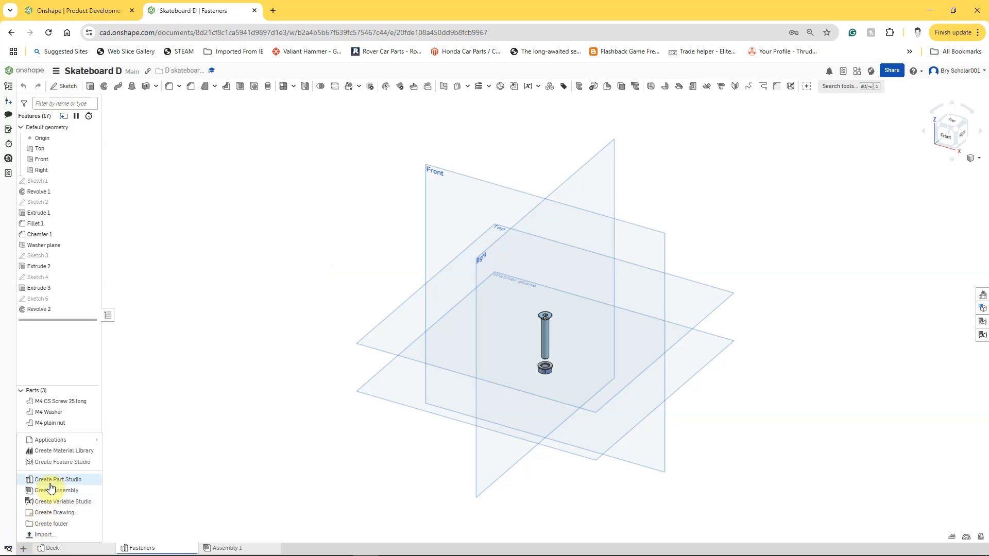
click(52, 480)
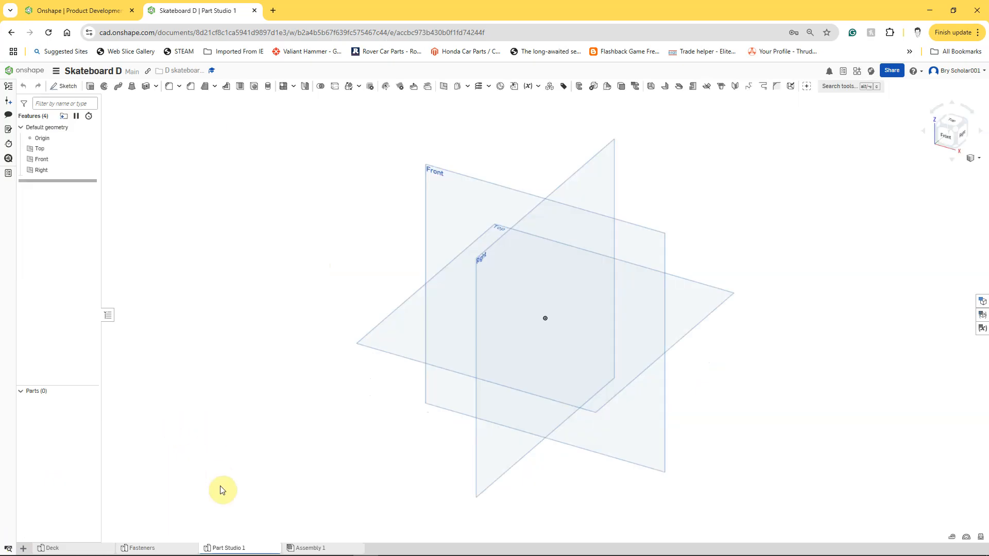
right_click(226, 546)
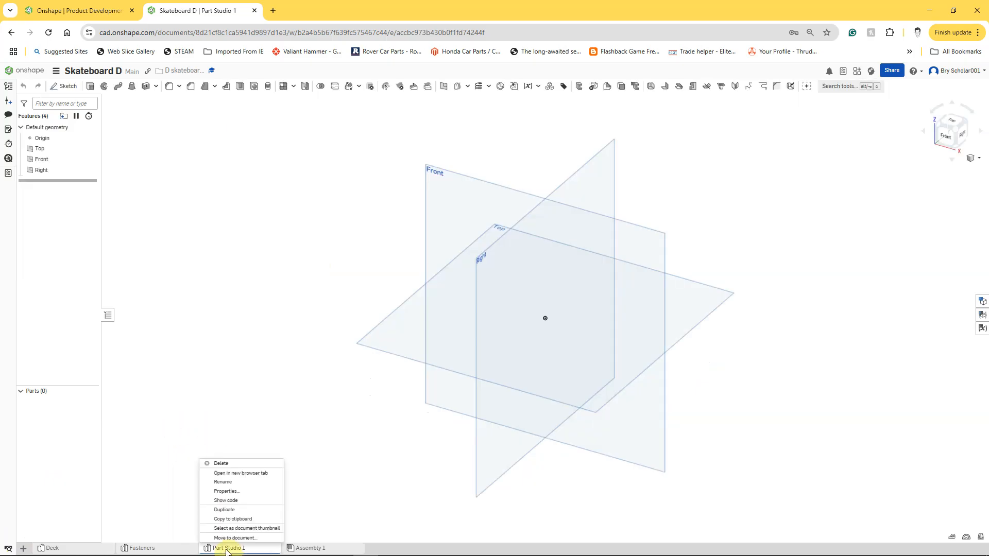
click(225, 481)
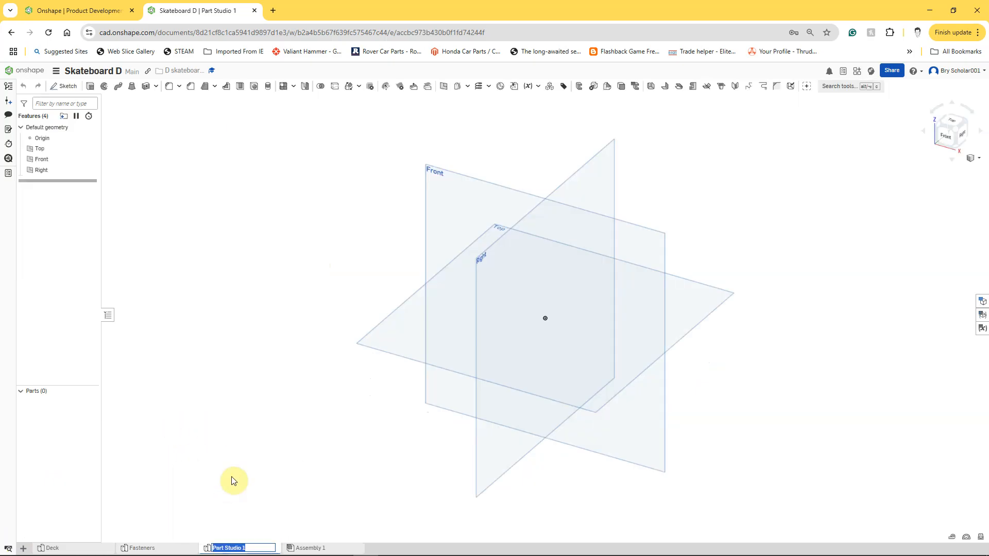
text(Wheels)
key(Return)
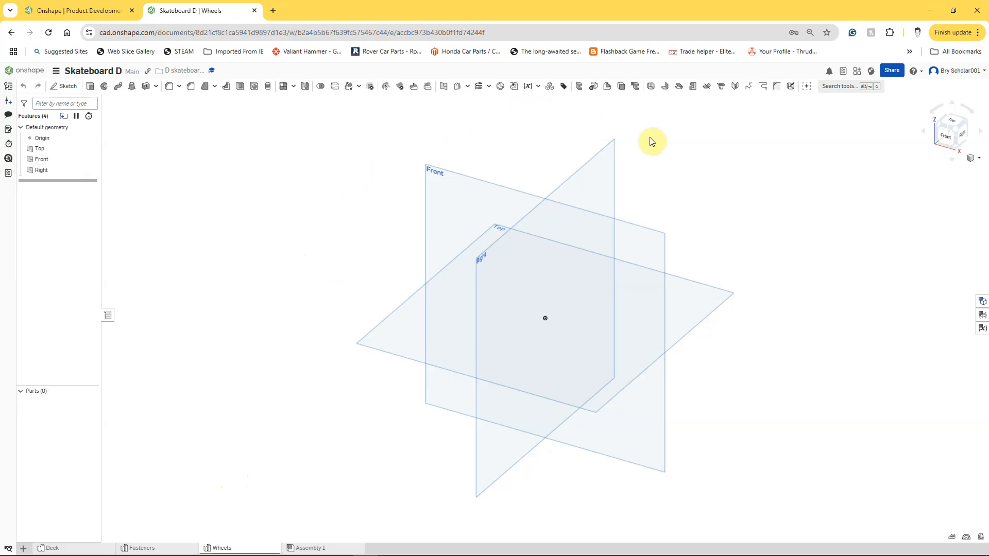
Step: Start a sketch on the Right plane and draw two concentric circles about 32 mm and 68 mm in diameter, centred on the origin
right_click(604, 172)
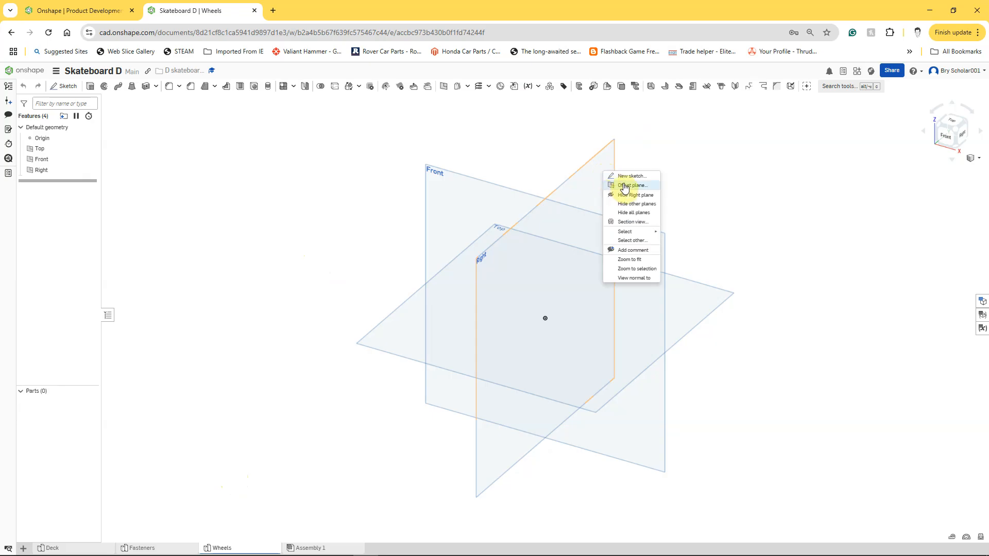
click(625, 180)
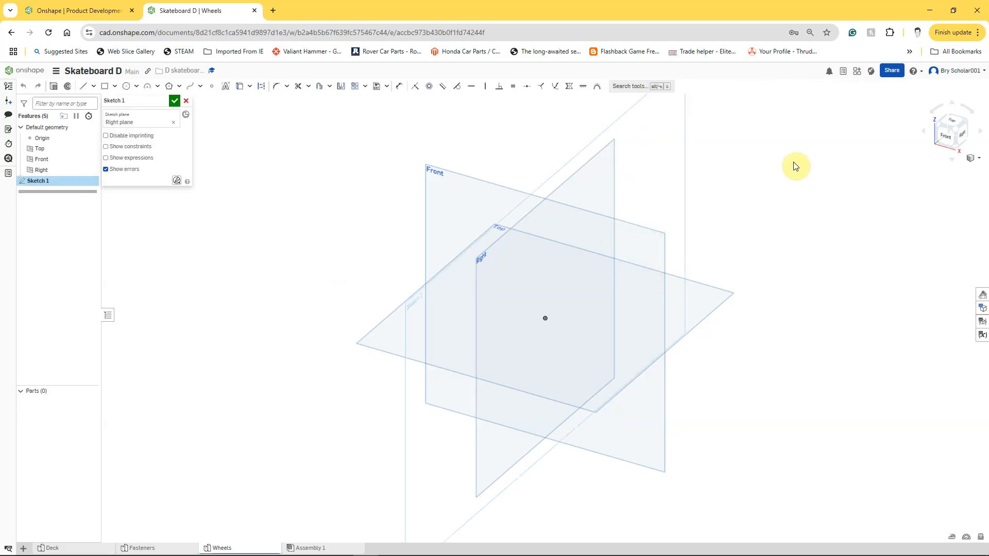
key(n)
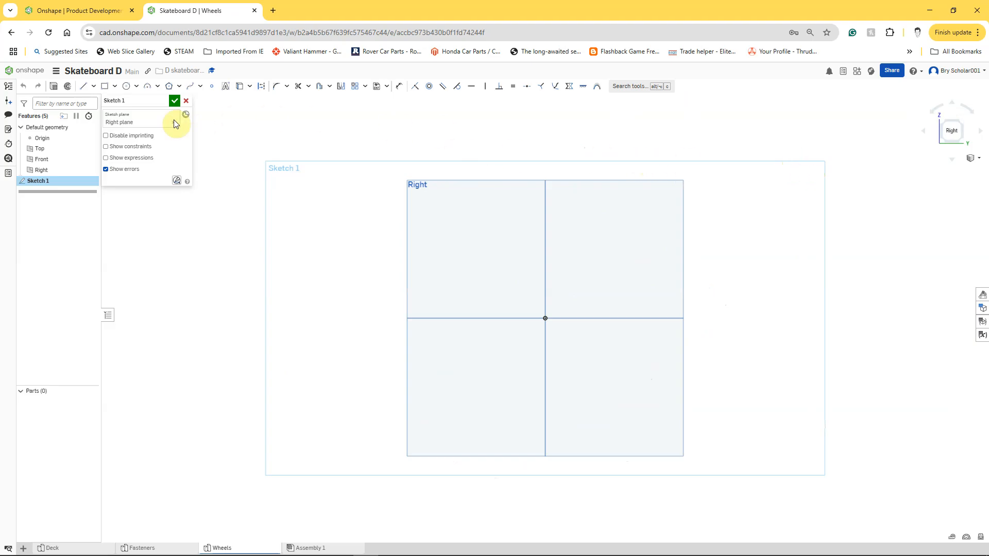
click(127, 89)
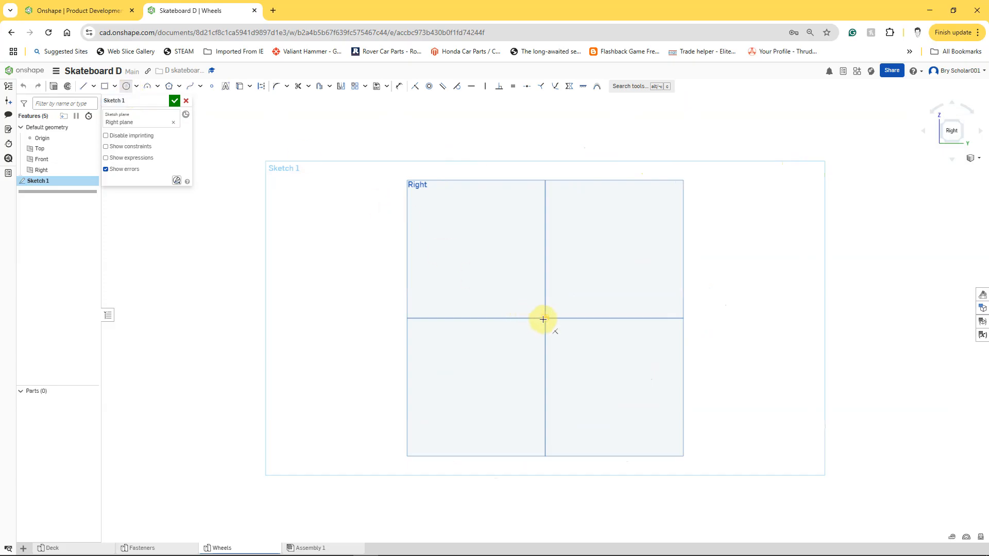
click(546, 318)
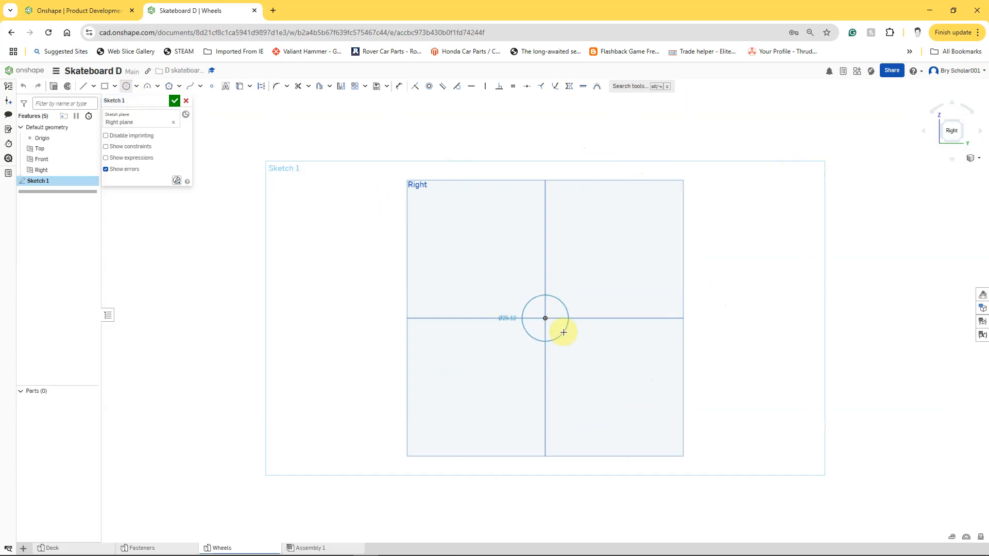
click(569, 335)
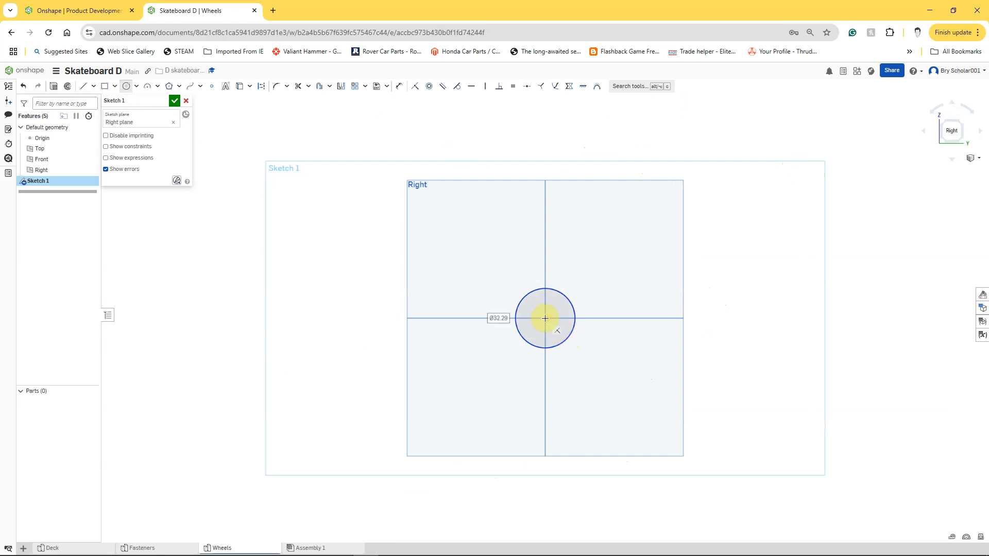
click(545, 318)
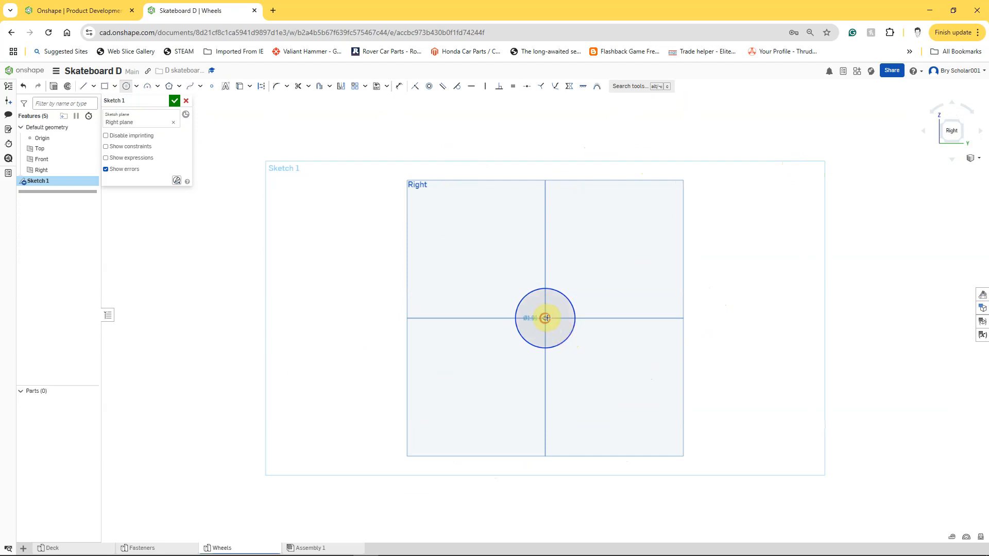
click(600, 348)
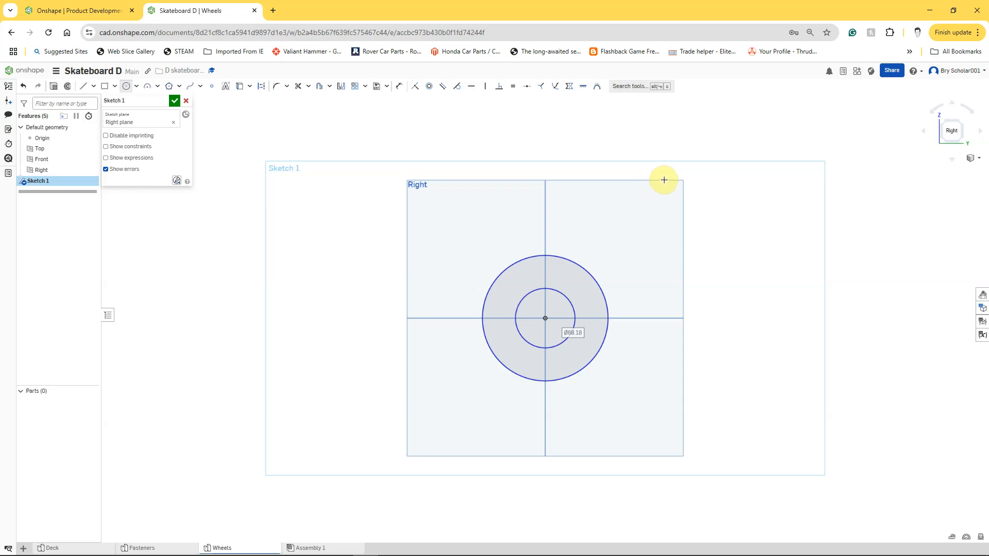
Step: Dimension the inner circle's diameter to 8 mm and the outer circle's diameter to 52 mm
click(400, 89)
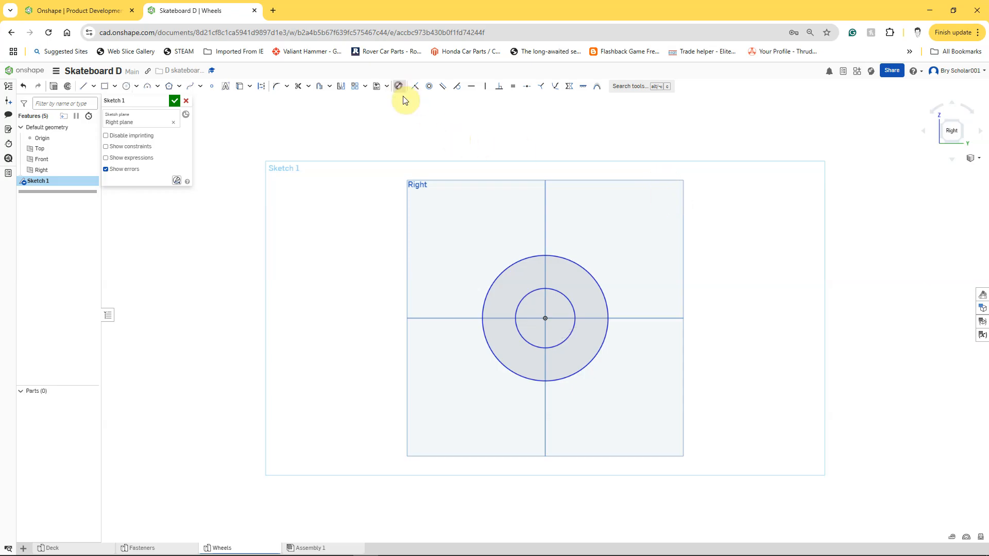
click(559, 294)
click(662, 236)
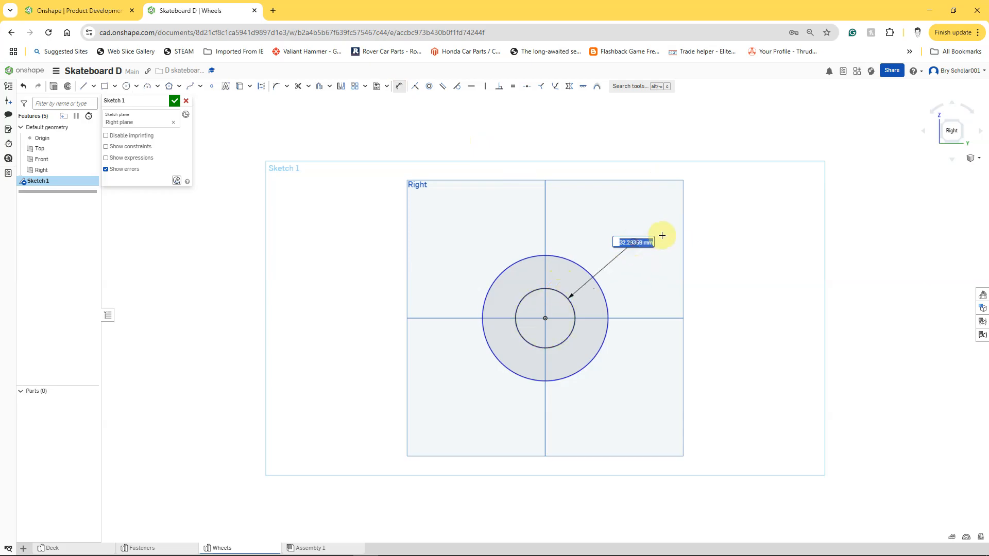
key(BackSpace)
key(Return)
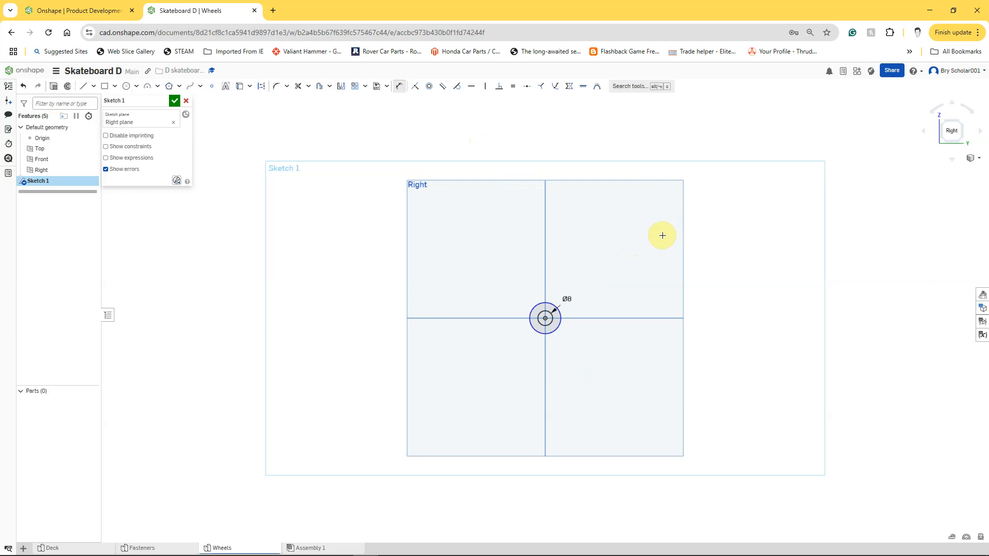
click(550, 302)
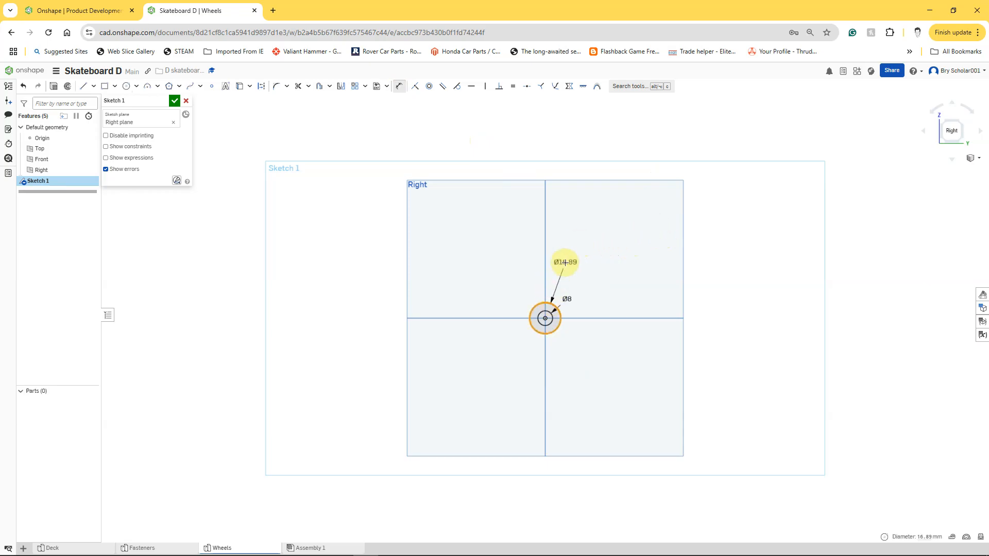
click(564, 263)
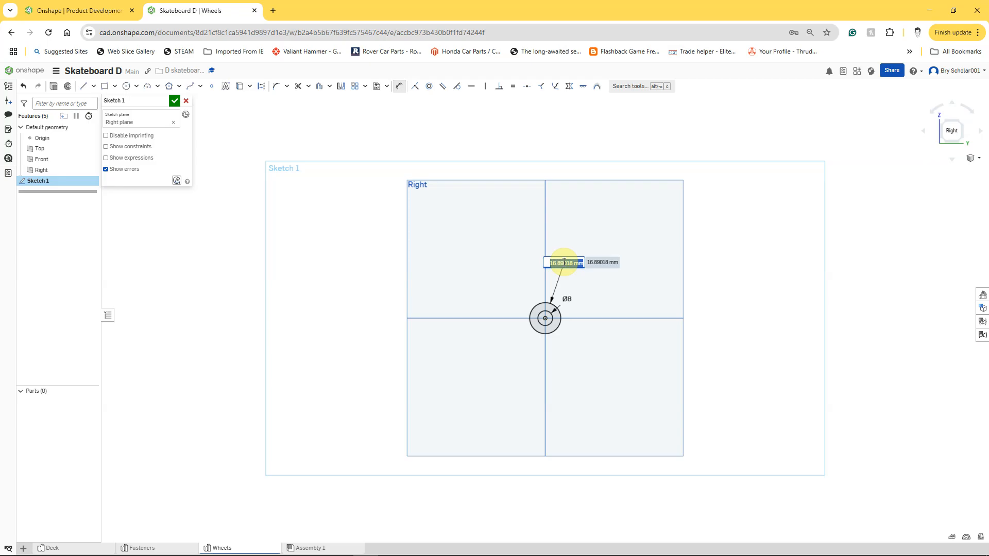
key(BackSpace)
key(Return)
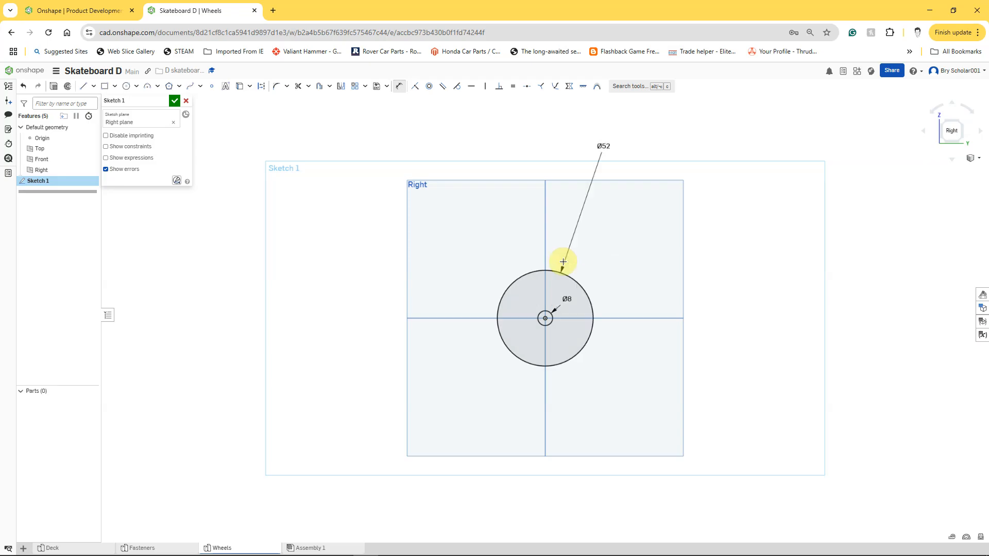
Step: Extrude the ring between the two circles as a new solid, 32 mm deep and symmetric about the sketch plane
scroll(569, 357, up, 3)
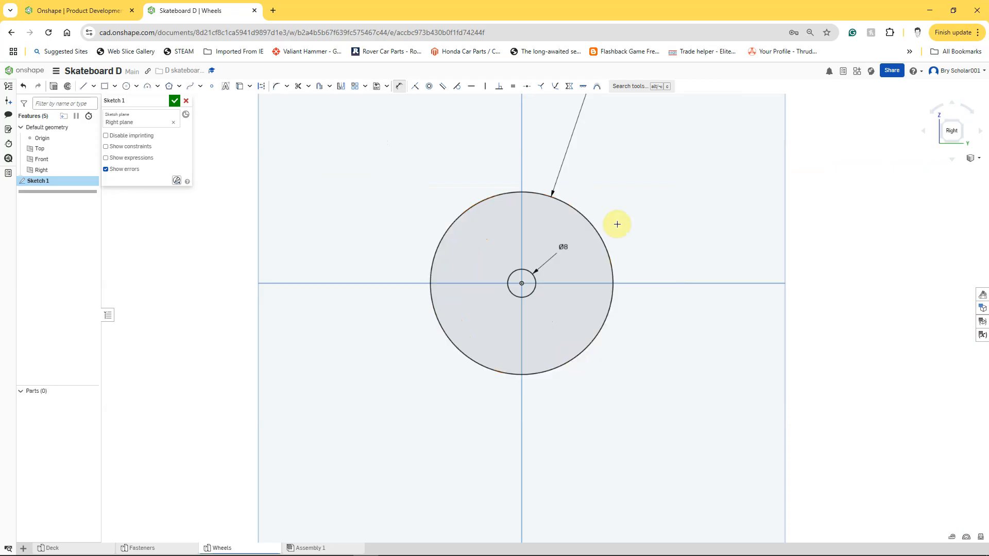
click(54, 87)
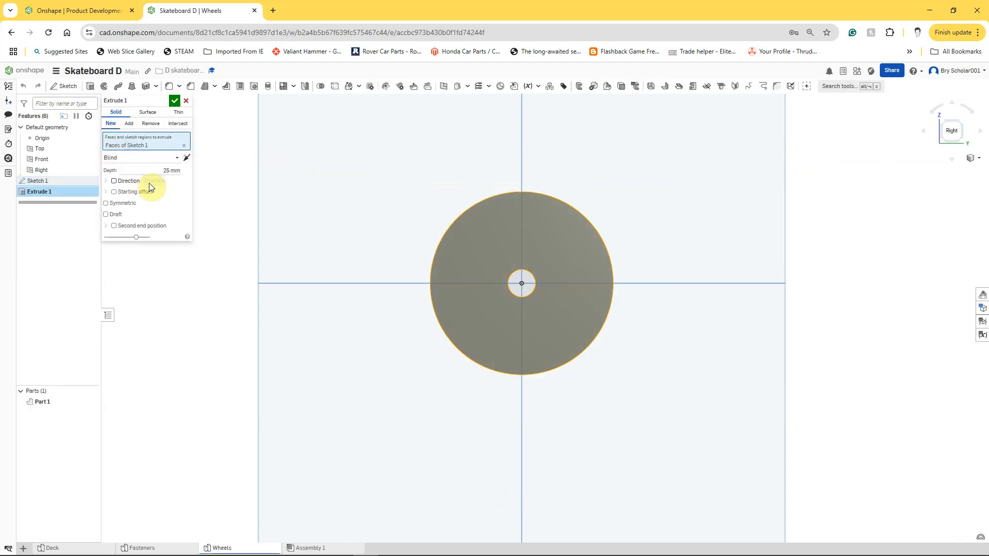
click(162, 169)
text(32)
key(Return)
right_drag(189, 320, 251, 353)
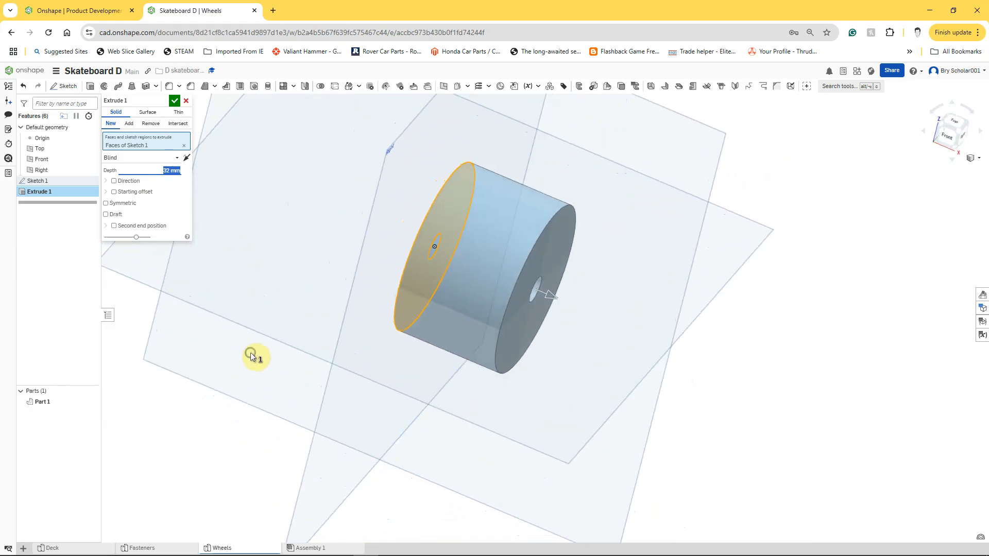
click(123, 203)
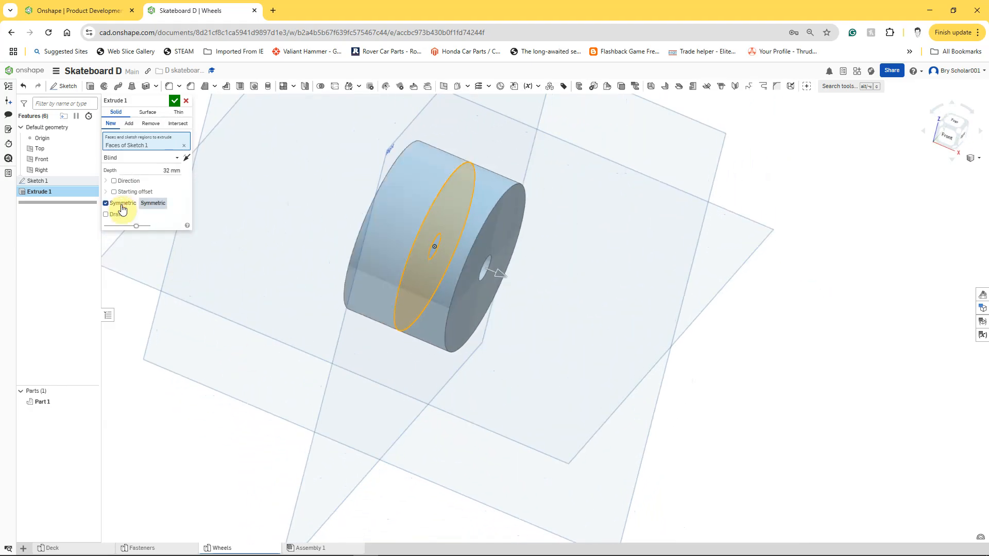
click(175, 103)
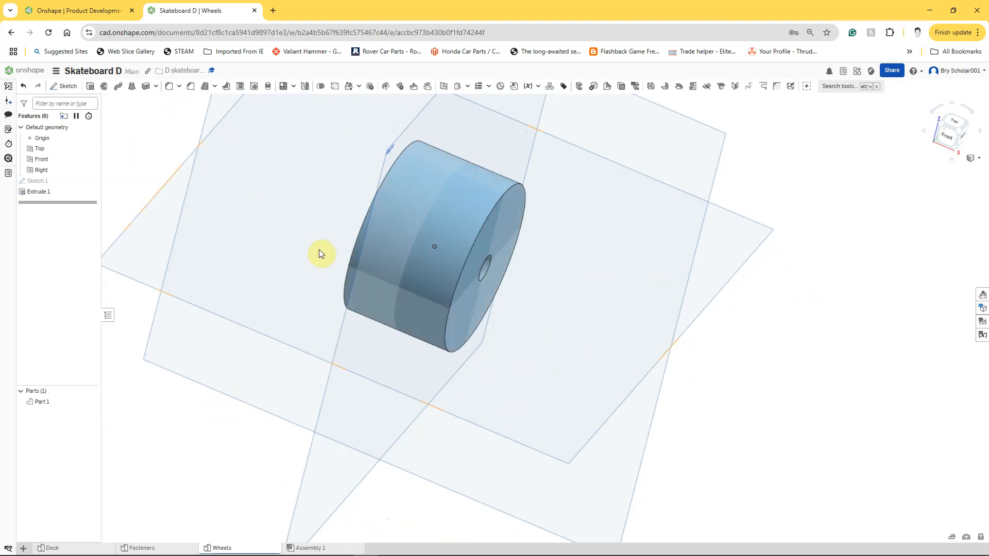
Step: Start a sketch on the wheel's flat end face and draw a circle about 32 mm in diameter, concentric with the centre hole
scroll(319, 249, down, 5)
right_drag(547, 396, 521, 380)
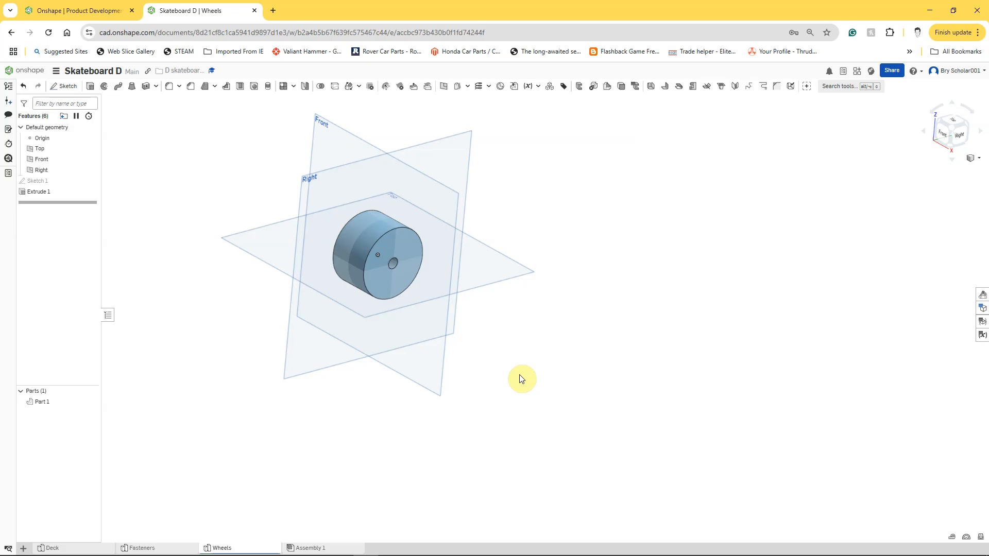
right_click(382, 288)
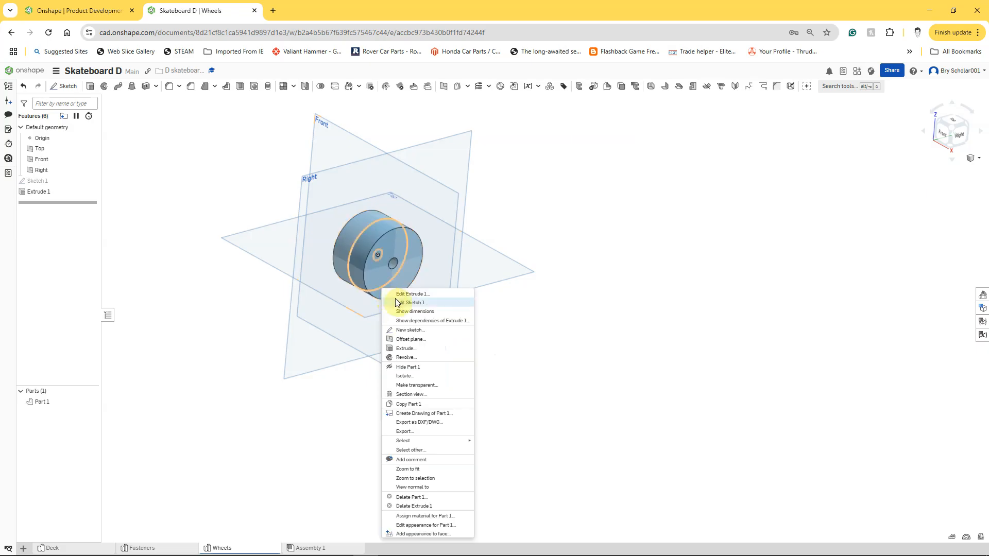
click(410, 330)
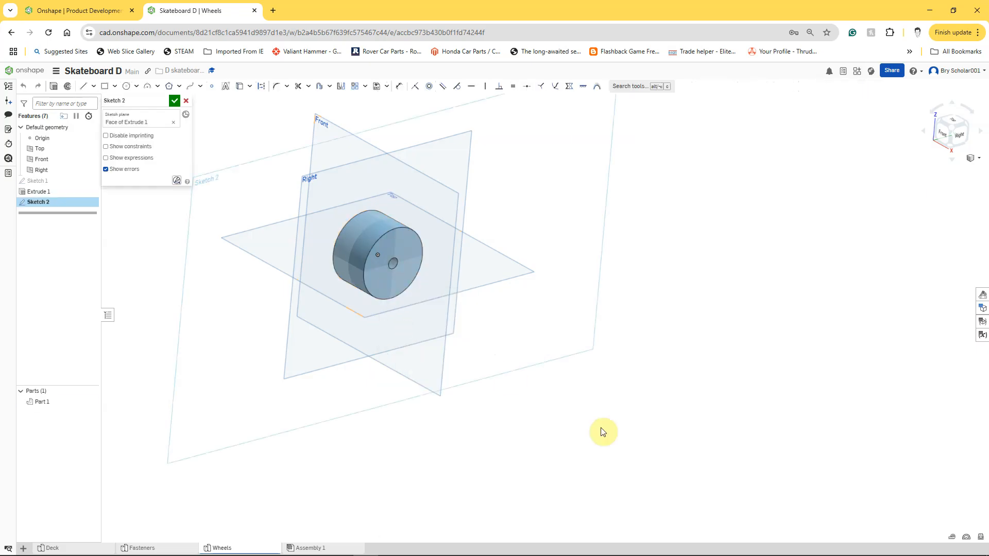
key(n)
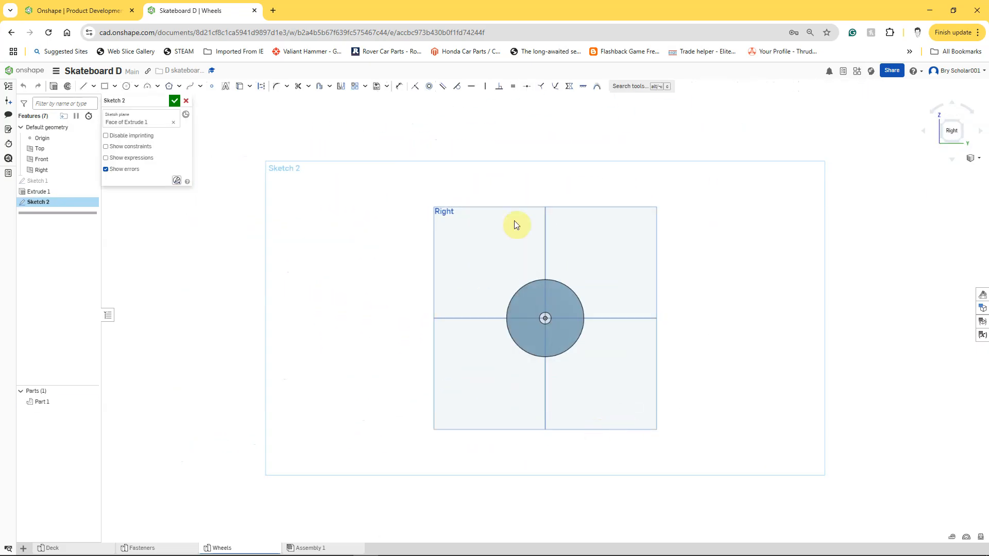
click(128, 89)
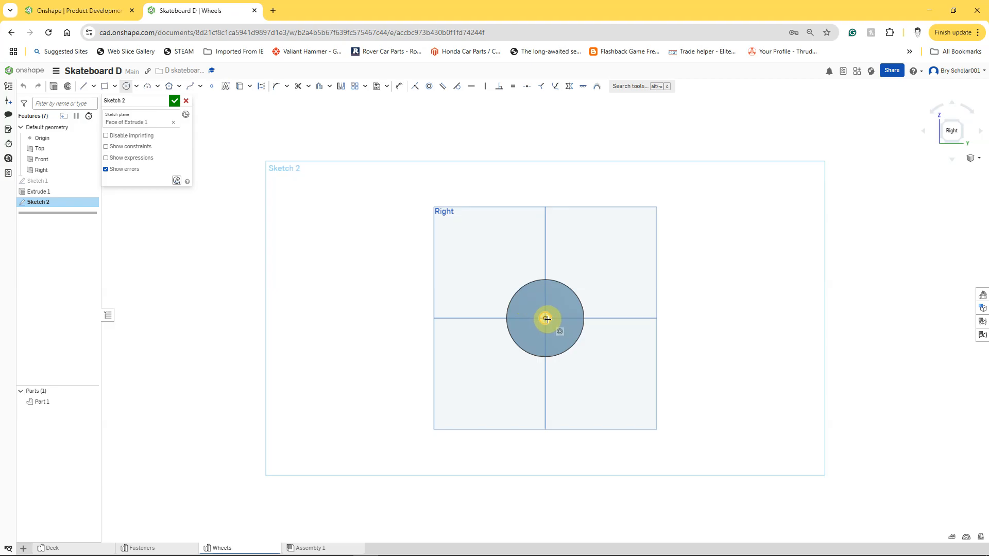
scroll(545, 321, up, 7)
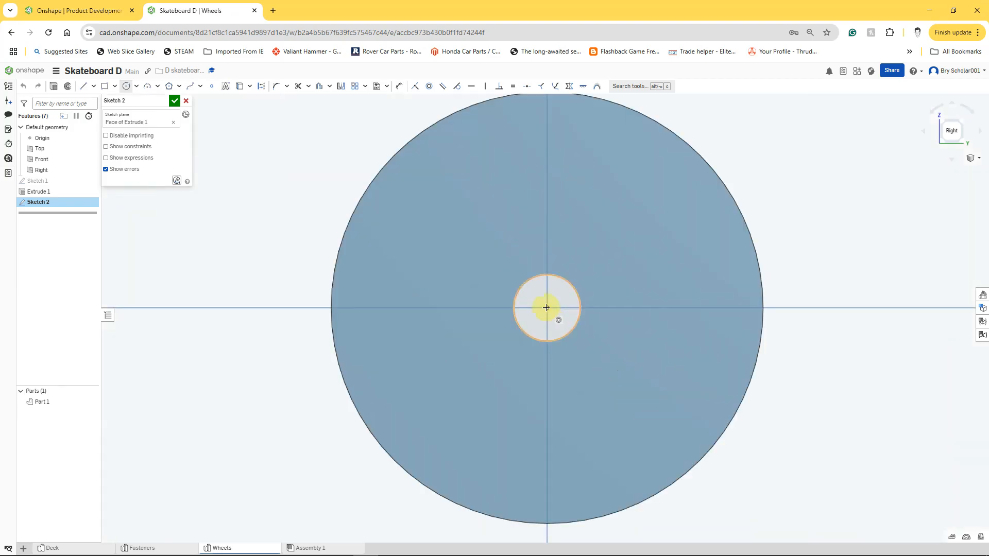
click(547, 307)
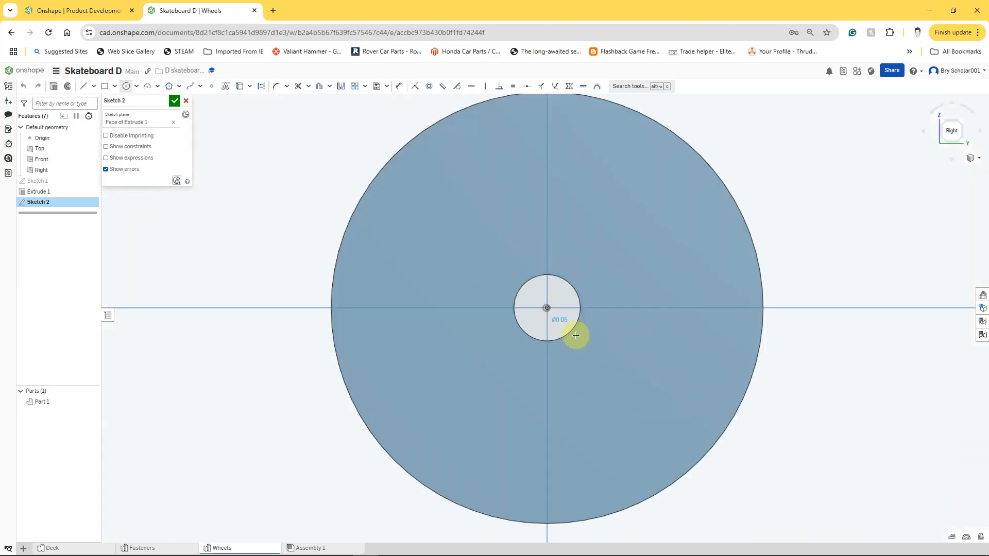
click(644, 395)
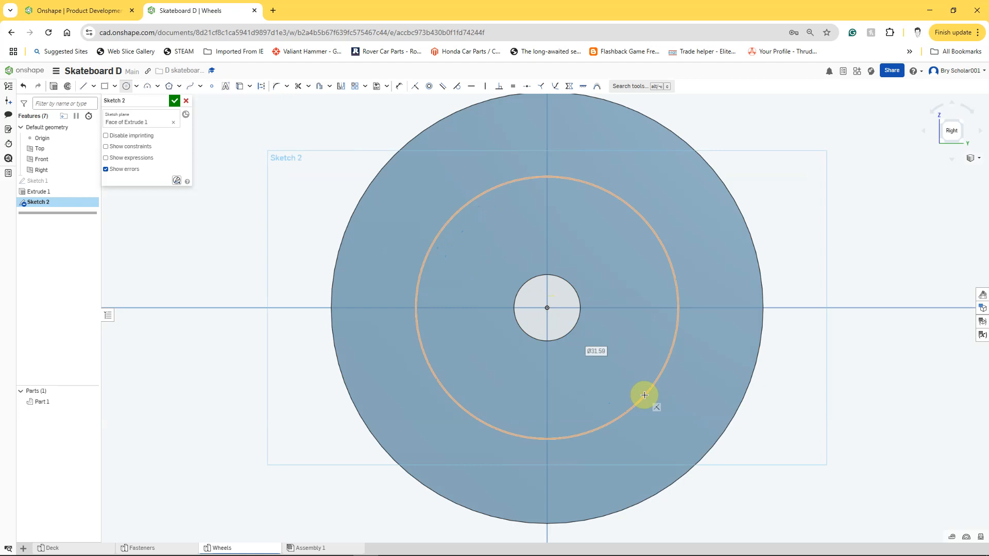
Step: Dimension the diameter of the circle on the wheel's end face to 22 mm
click(400, 86)
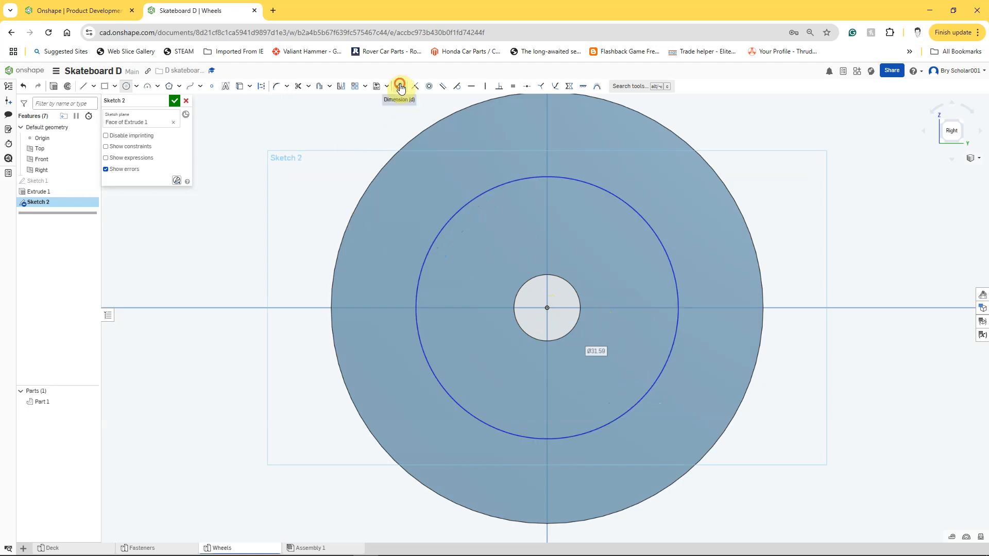
click(628, 206)
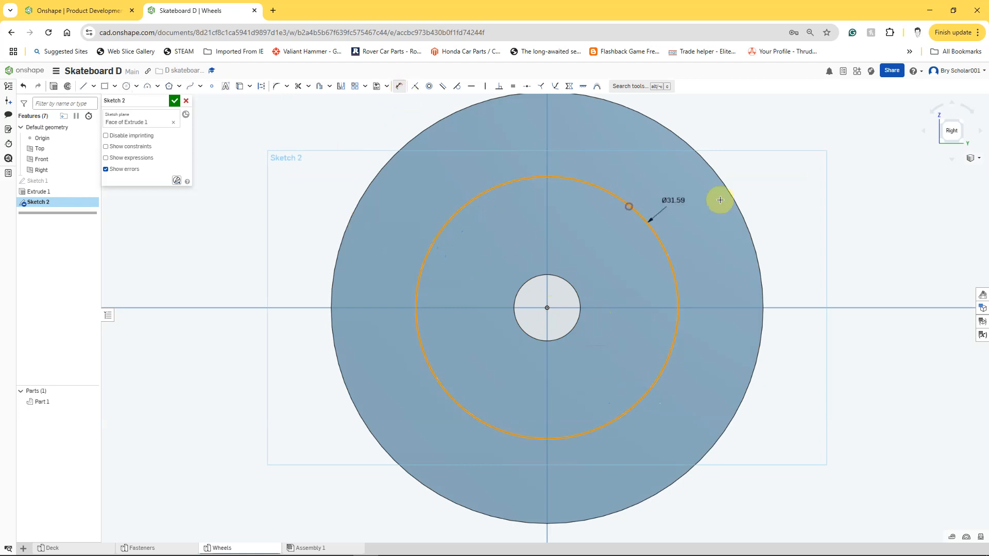
click(791, 179)
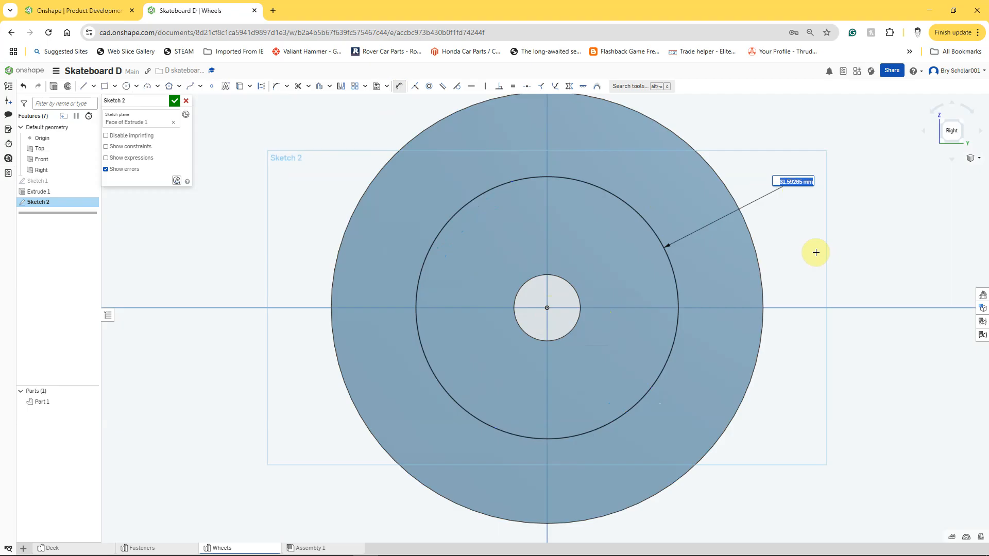
text(22)
key(Return)
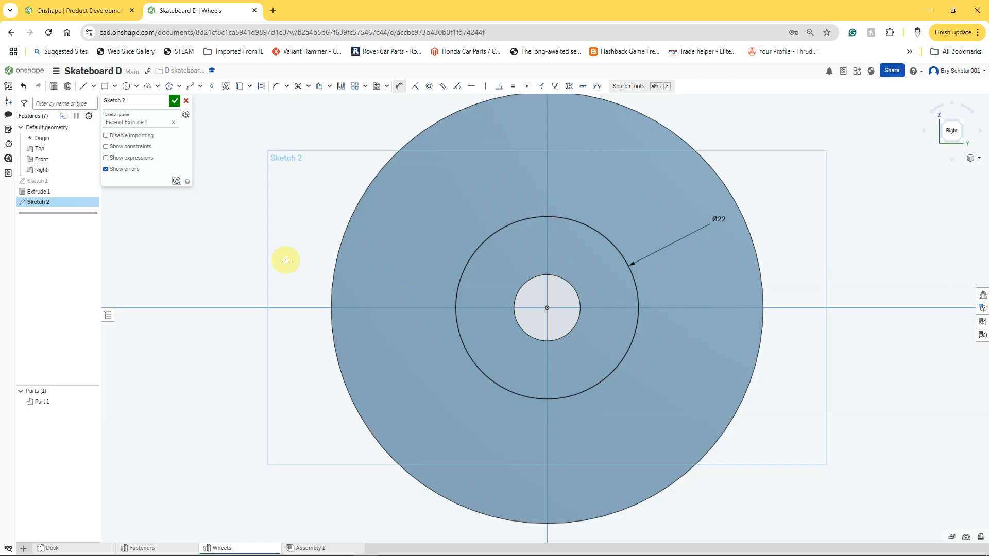
Step: Extrude the 22 mm circle on the wheel's end face as a cut 4 mm deep into the part
right_drag(196, 254, 238, 265)
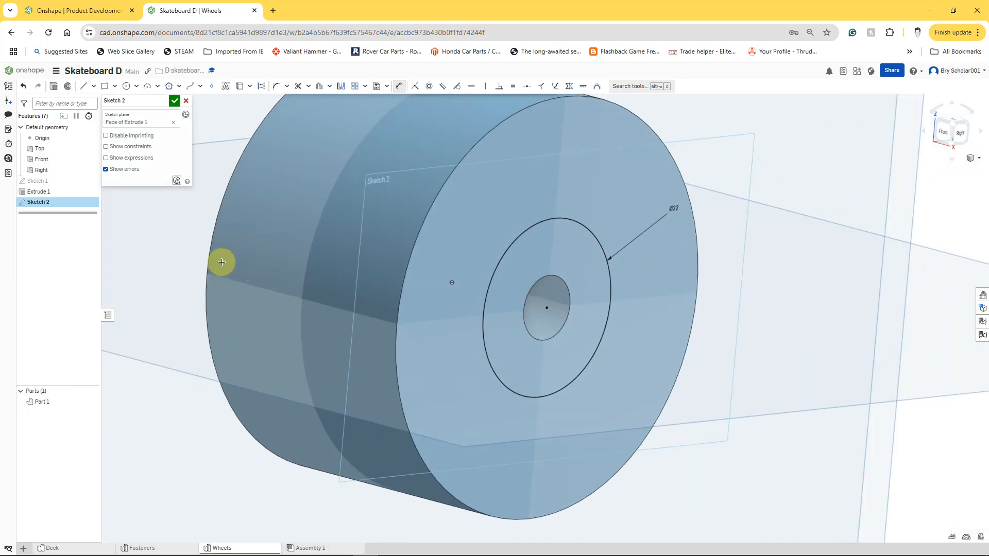
click(54, 88)
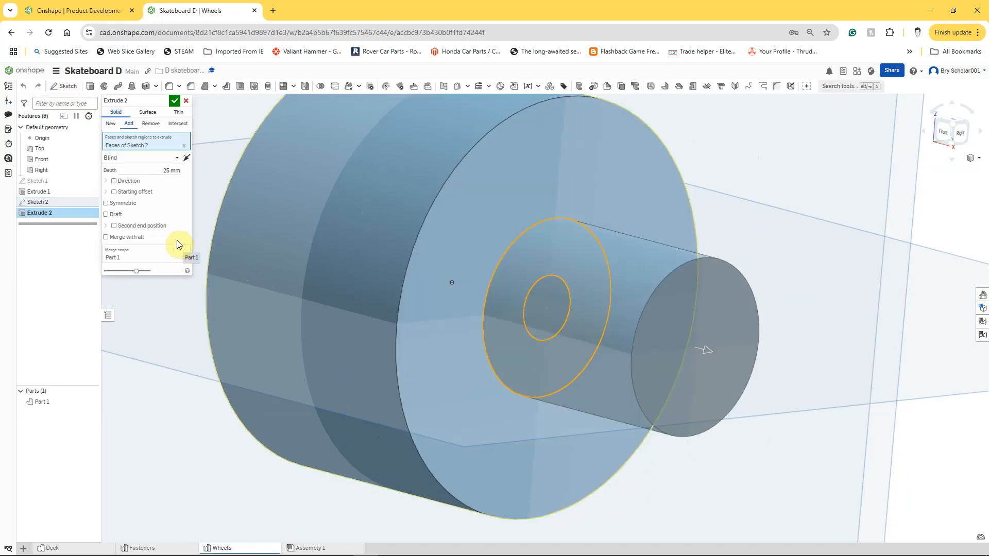
click(150, 124)
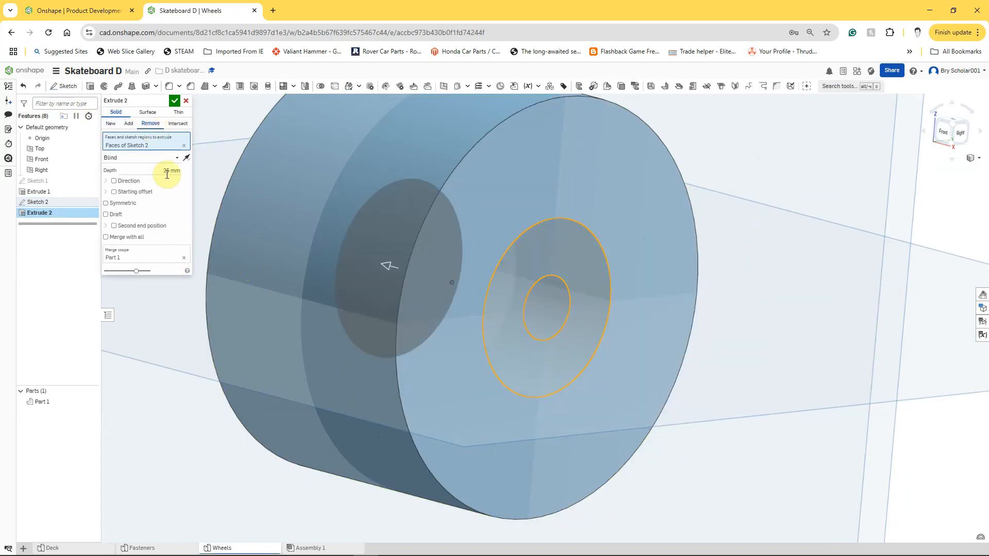
click(166, 171)
text(4)
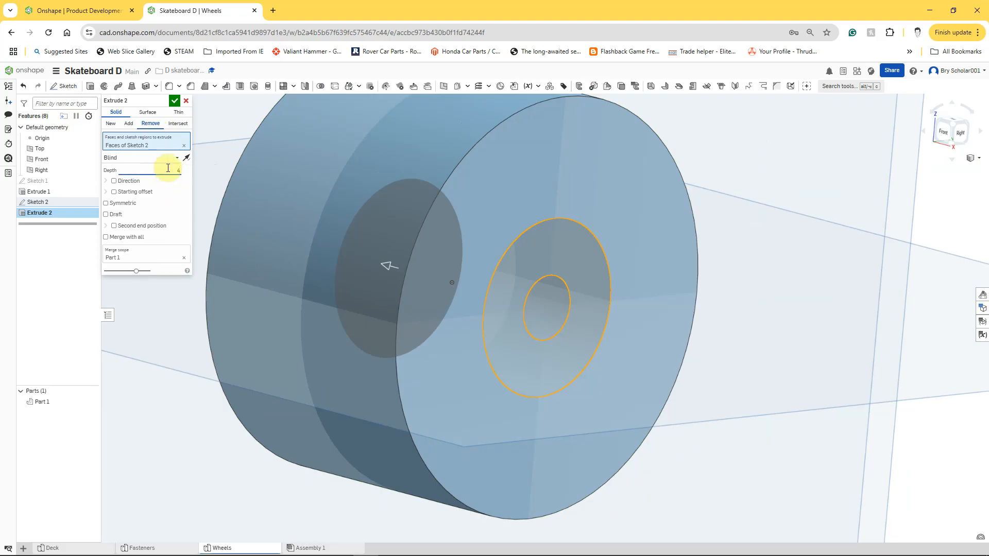
key(Return)
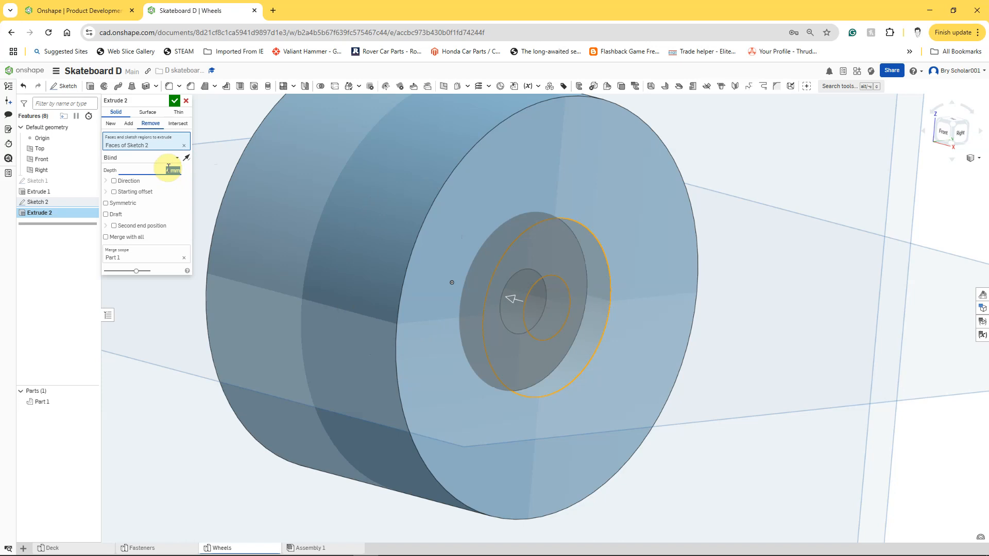
click(174, 101)
scroll(268, 213, down, 5)
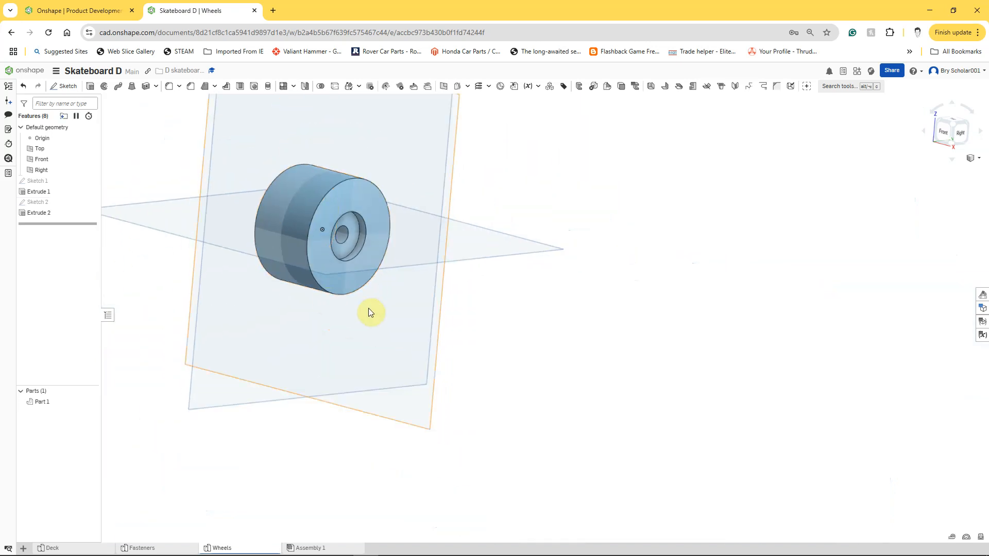
Step: Mirror the circular recess cut to the wheel's opposite end as a feature mirror about the Right plane
right_drag(490, 339, 483, 323)
right_drag(494, 318, 493, 342)
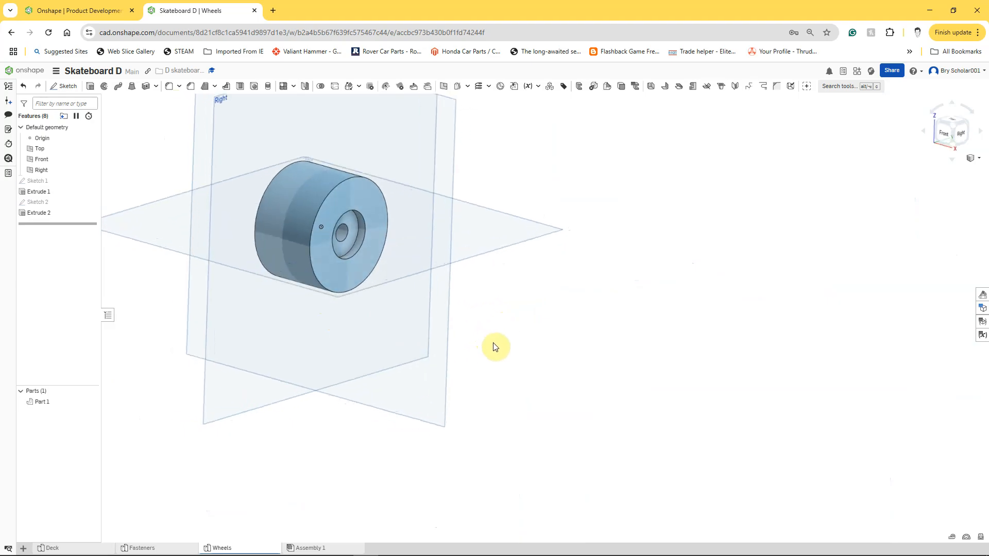
click(305, 88)
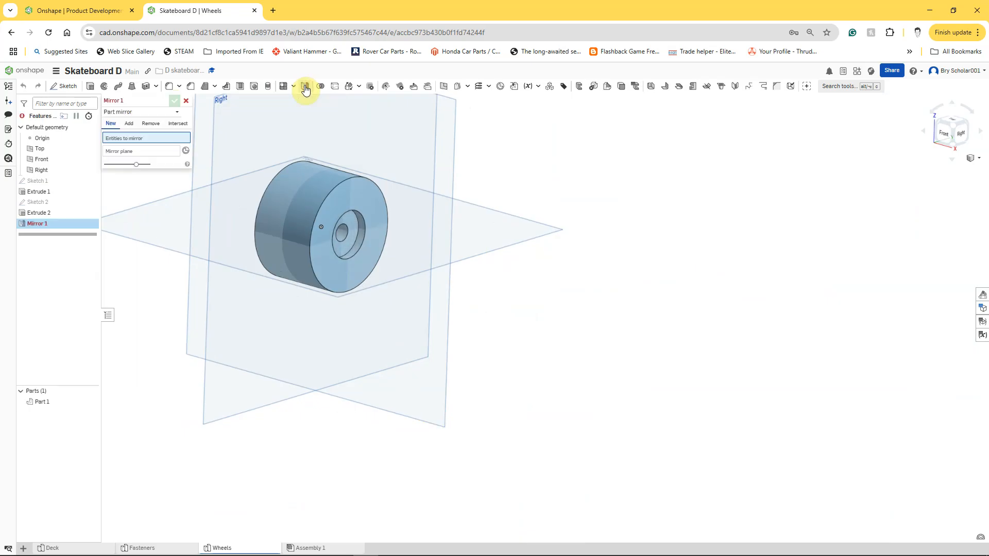
click(127, 113)
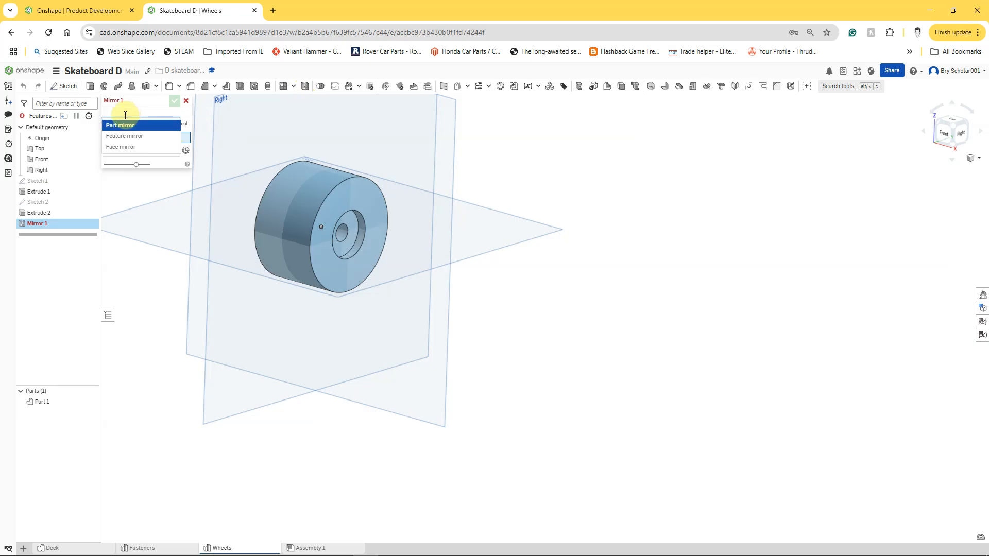
click(122, 136)
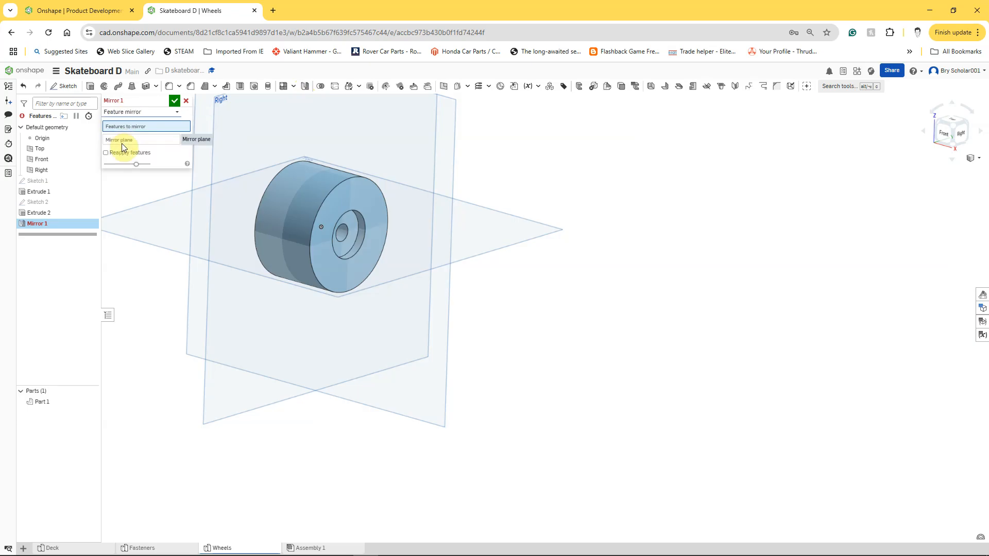
right_drag(150, 305, 209, 335)
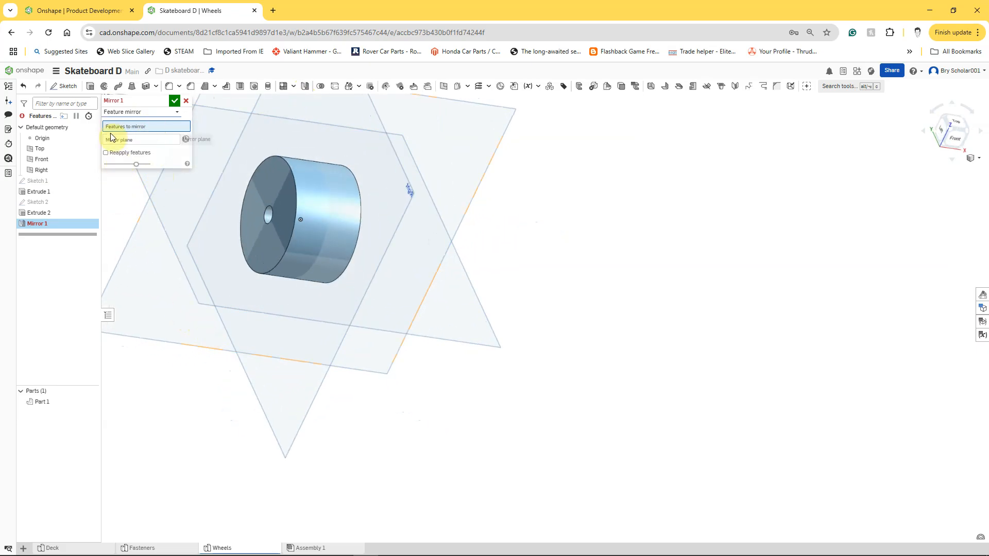
click(42, 214)
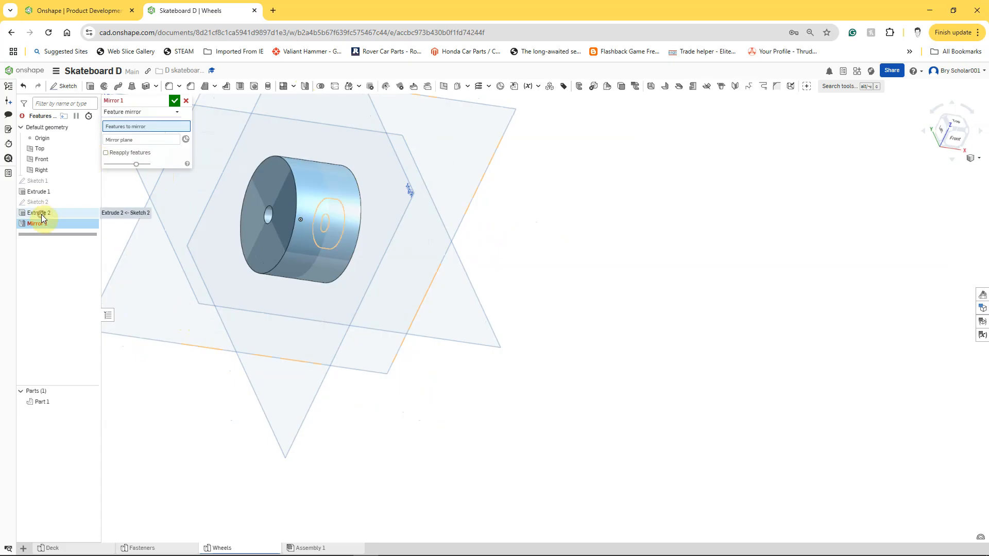
click(108, 148)
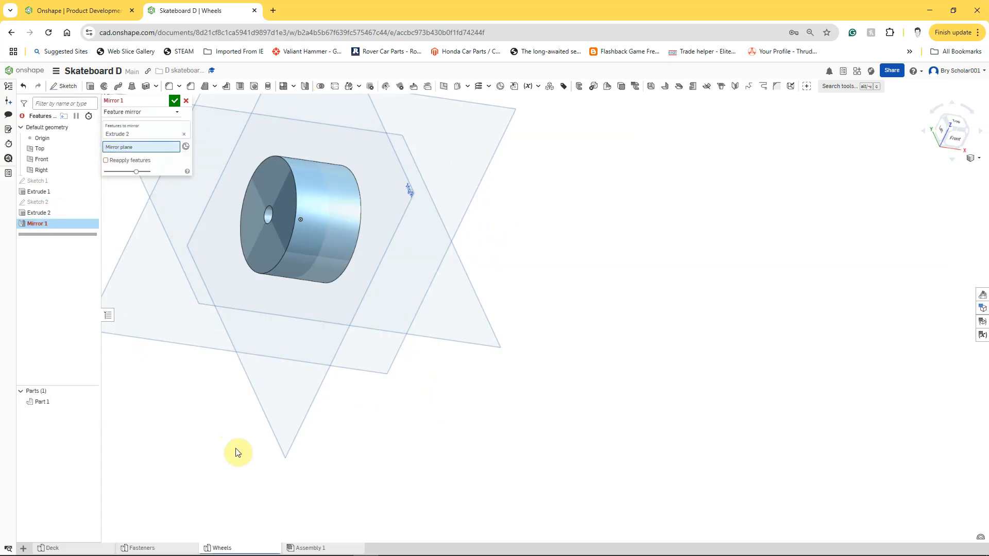
click(284, 435)
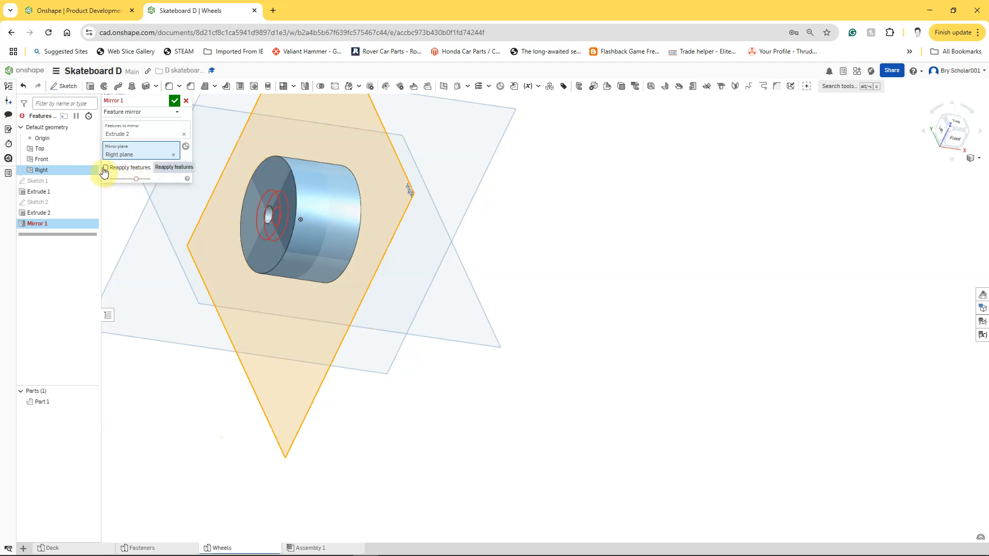
click(175, 100)
Step: Fillet the two outer circular edges of the wheel with a 10 mm radius
right_drag(205, 438, 144, 410)
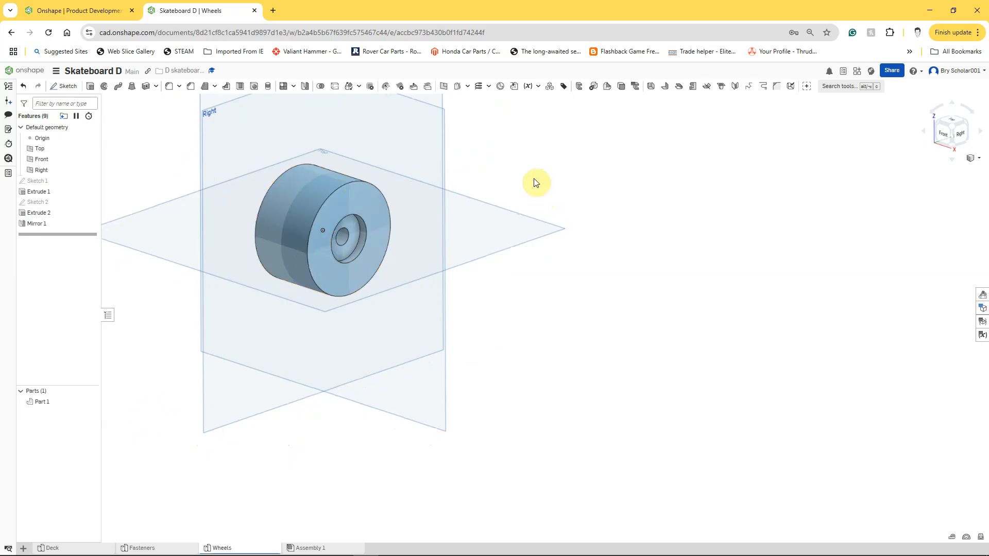
click(168, 90)
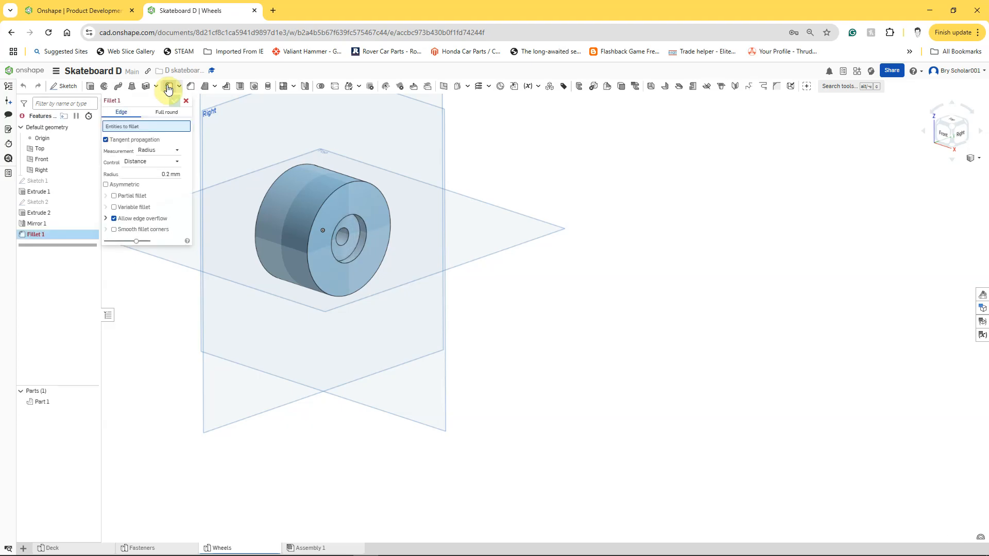
click(160, 173)
text(1)
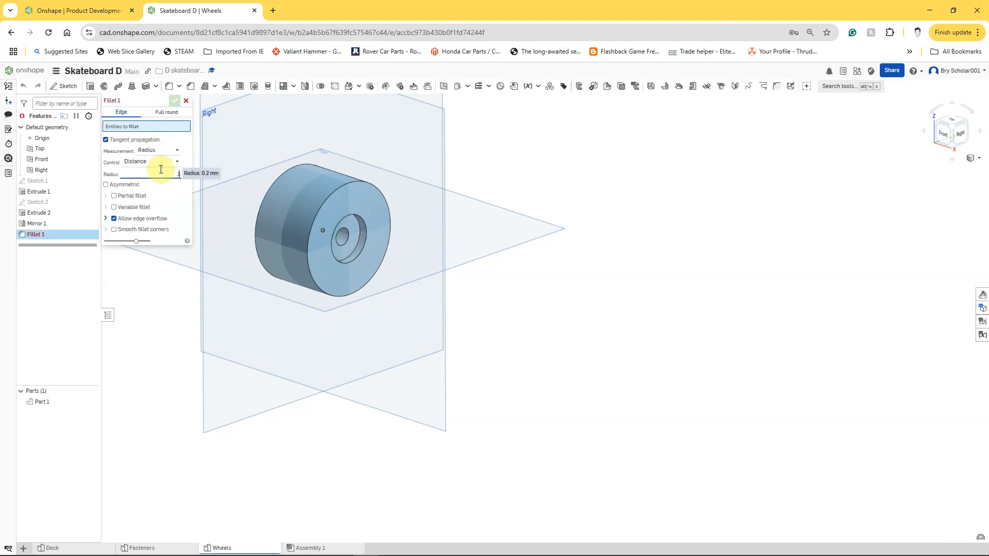
text(0)
click(283, 175)
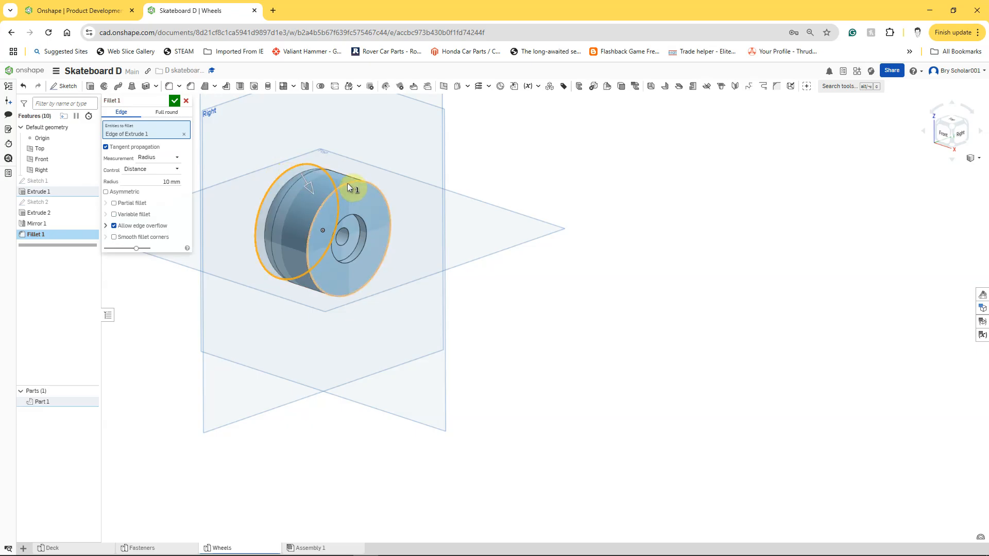
click(347, 185)
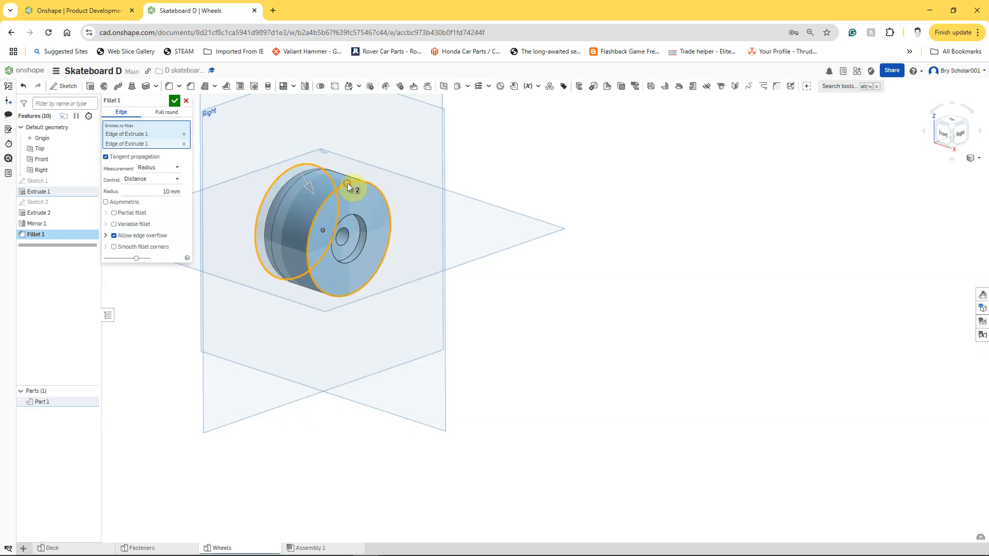
click(175, 102)
Step: Rename the part from its default name to Wheel
mouse_move(154, 424)
right_down()
mouse_move(206, 427)
mouse_move(145, 422)
mouse_move(141, 433)
mouse_move(137, 421)
mouse_move(163, 441)
mouse_move(146, 432)
right_up()
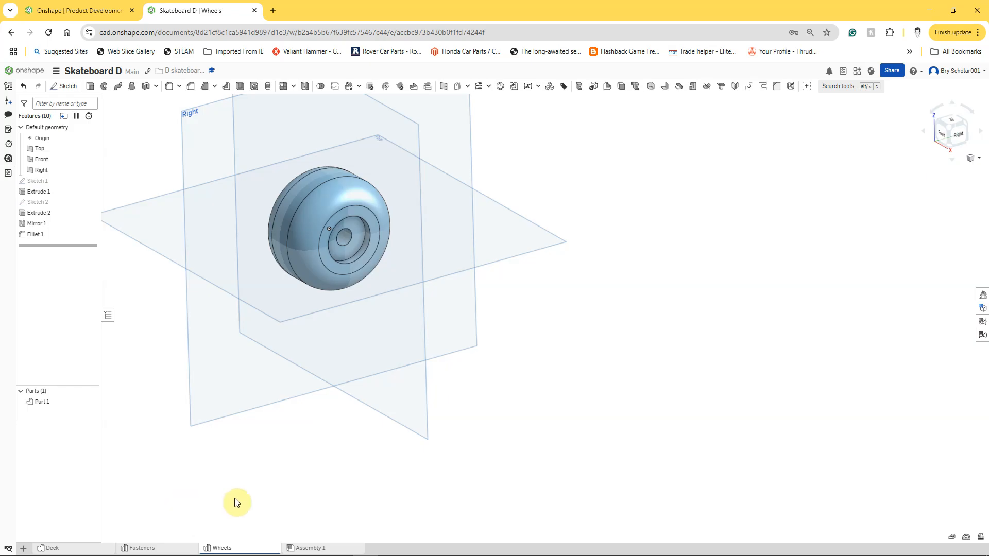
right_click(54, 405)
click(74, 412)
text(Wheel)
key(Return)
Step: Create a construction plane offset 50 mm from the Right plane
scroll(303, 468, up, 3)
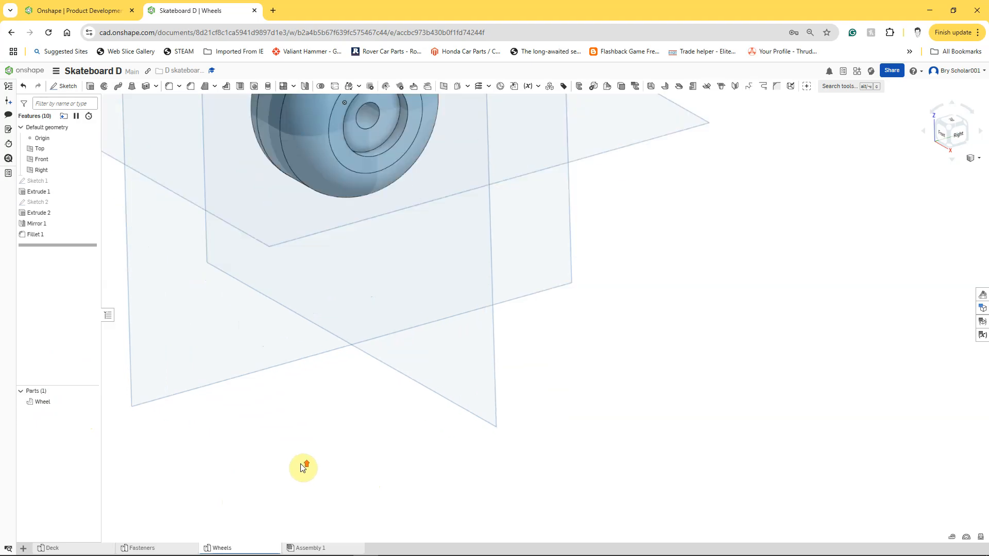
scroll(302, 468, down, 3)
right_drag(279, 463, 315, 453)
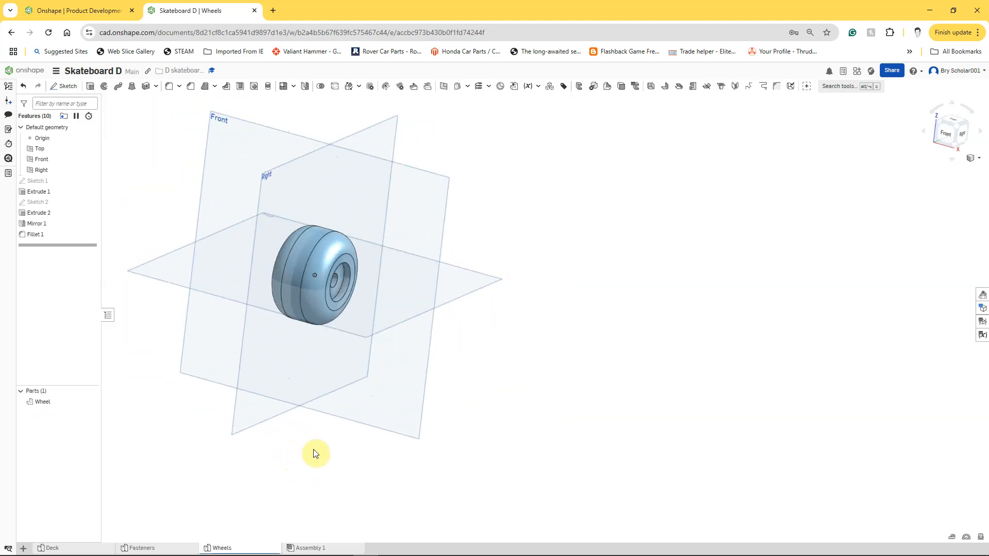
click(314, 450)
right_click(244, 421)
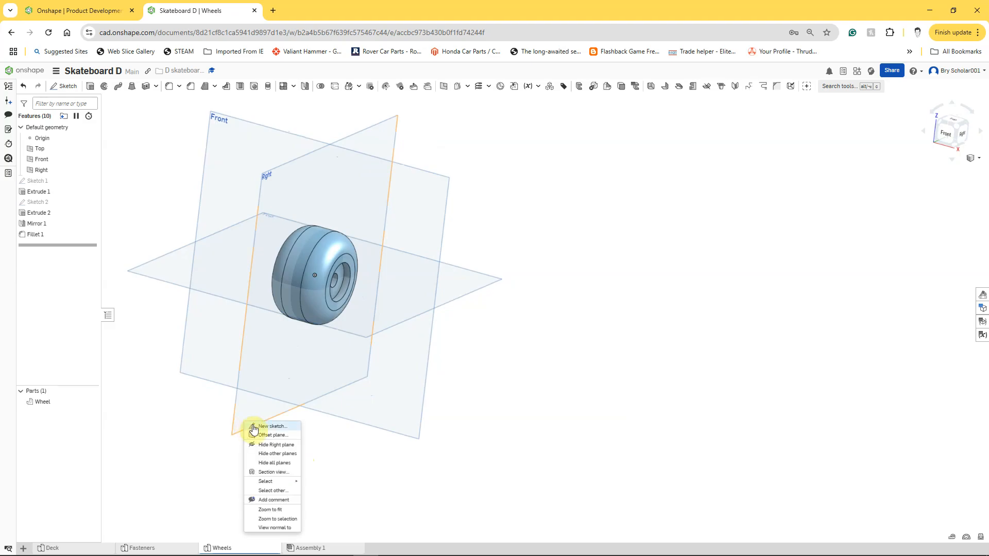
click(264, 435)
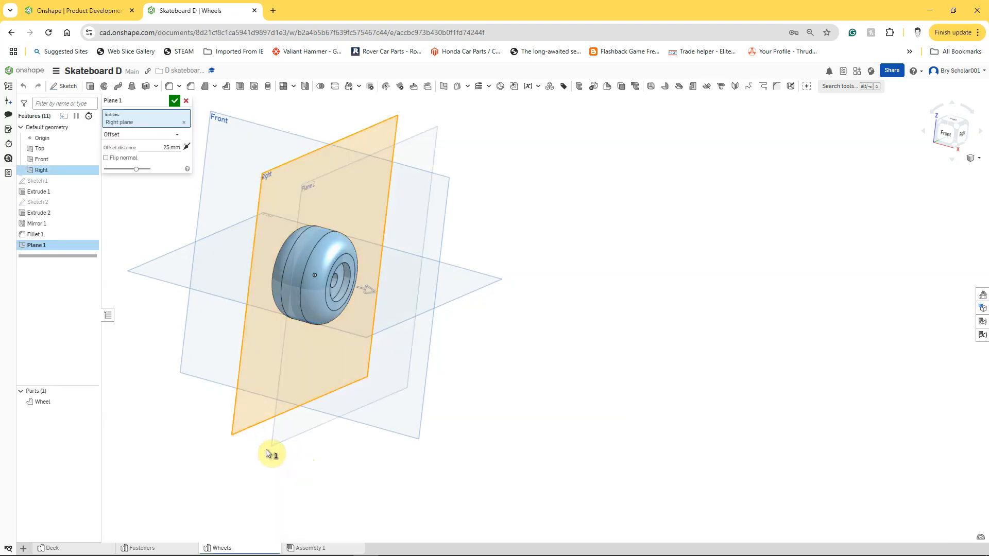
click(167, 147)
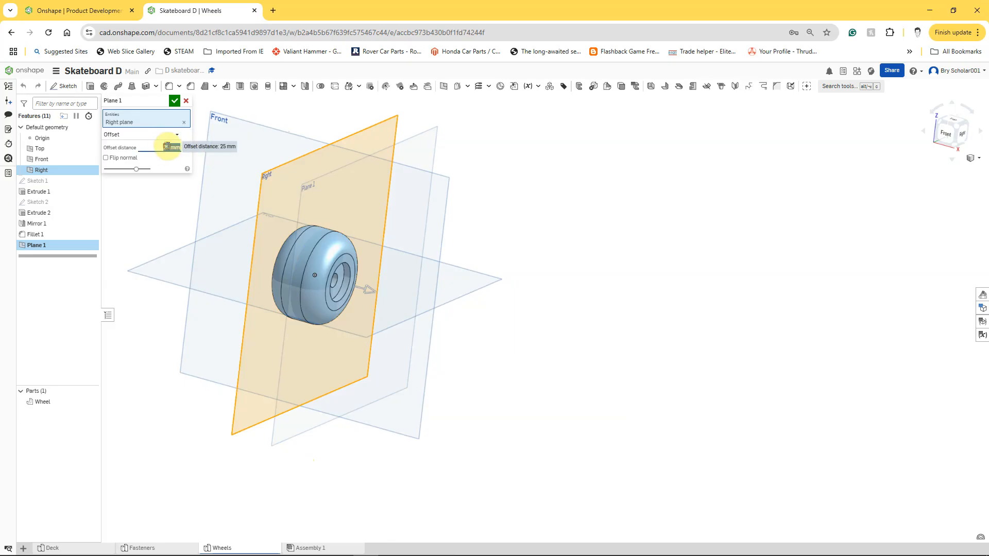
text(50)
key(Return)
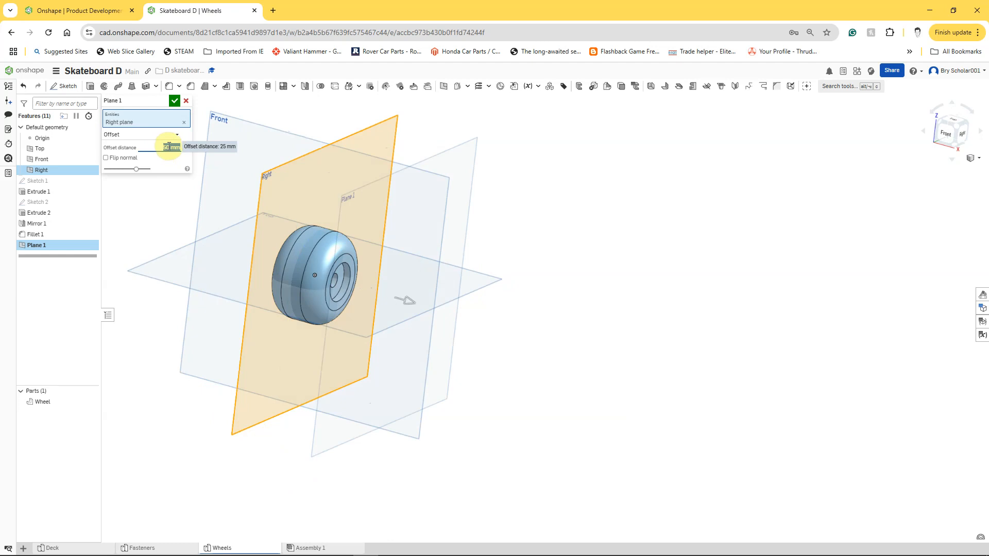
click(175, 101)
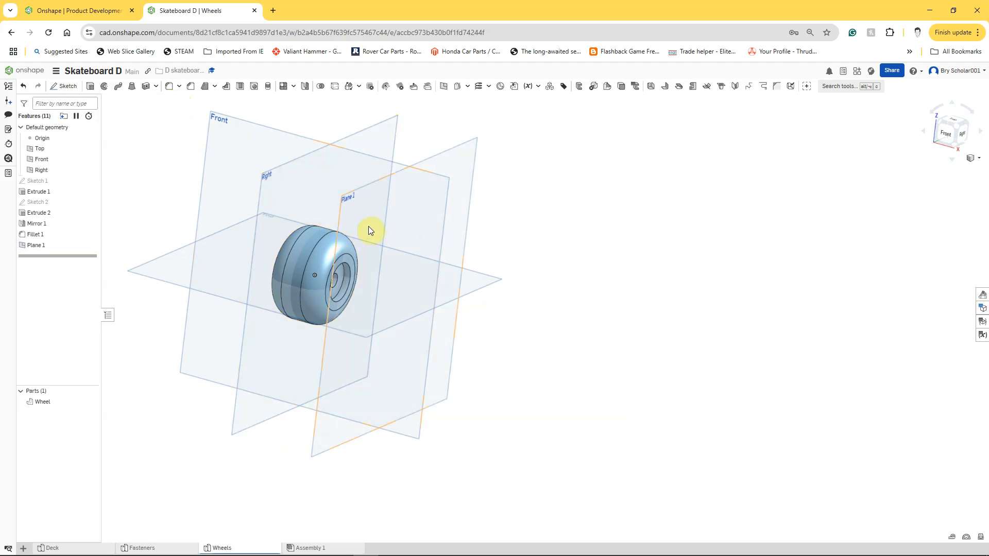
Step: Rename the new offset plane as Wheel nut plane
right_click(38, 247)
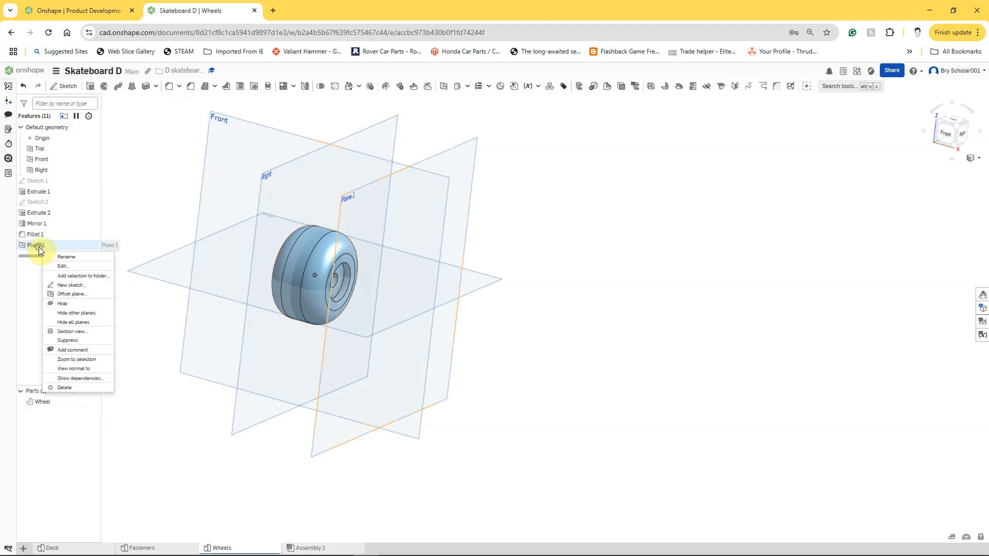
click(60, 256)
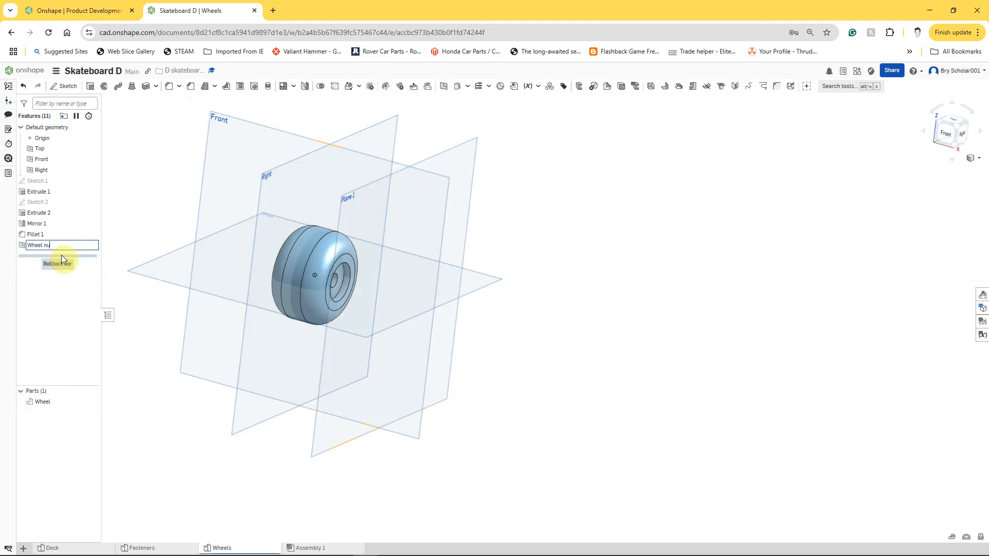
key(Return)
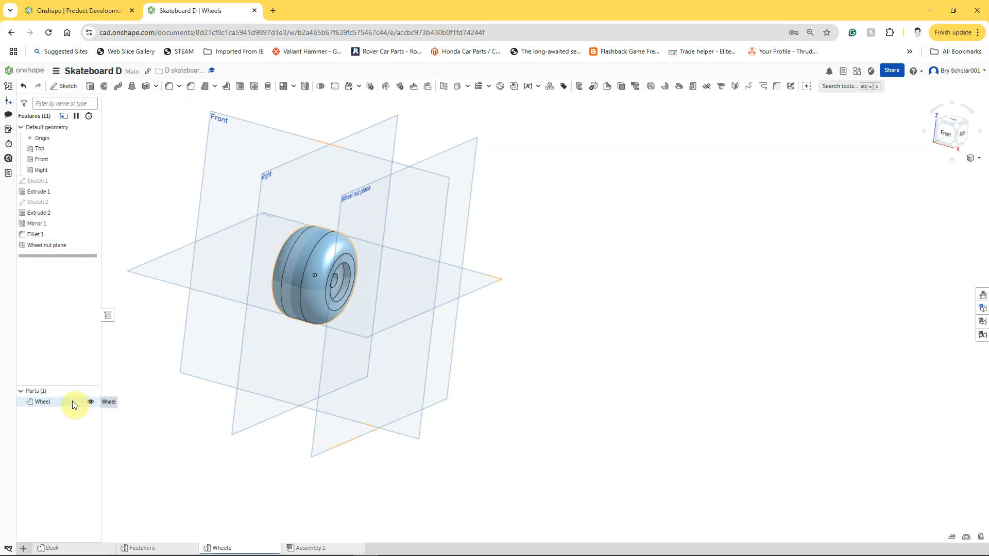
Step: Hide the Wheel part and start a sketch on the Wheel nut plane, viewed normal to it
click(90, 402)
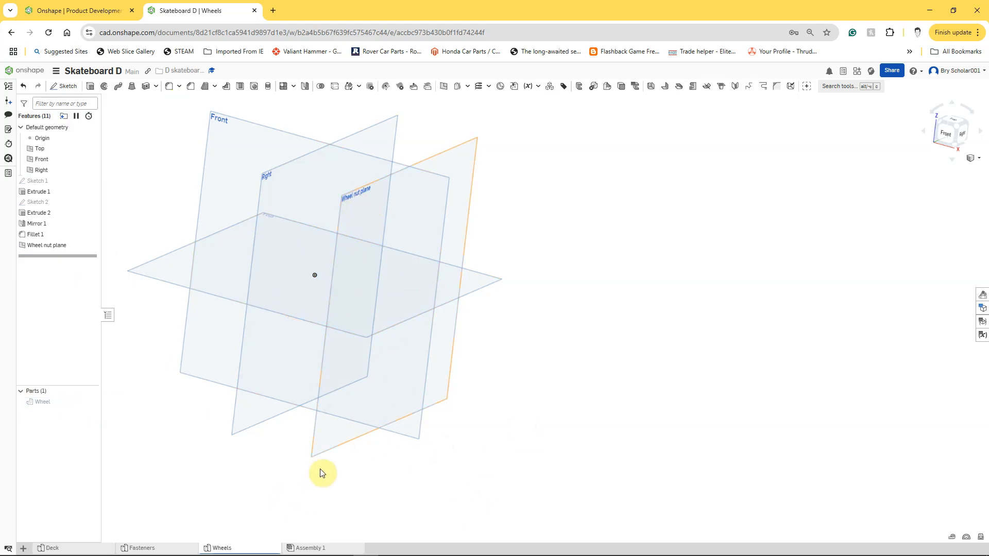
right_click(323, 448)
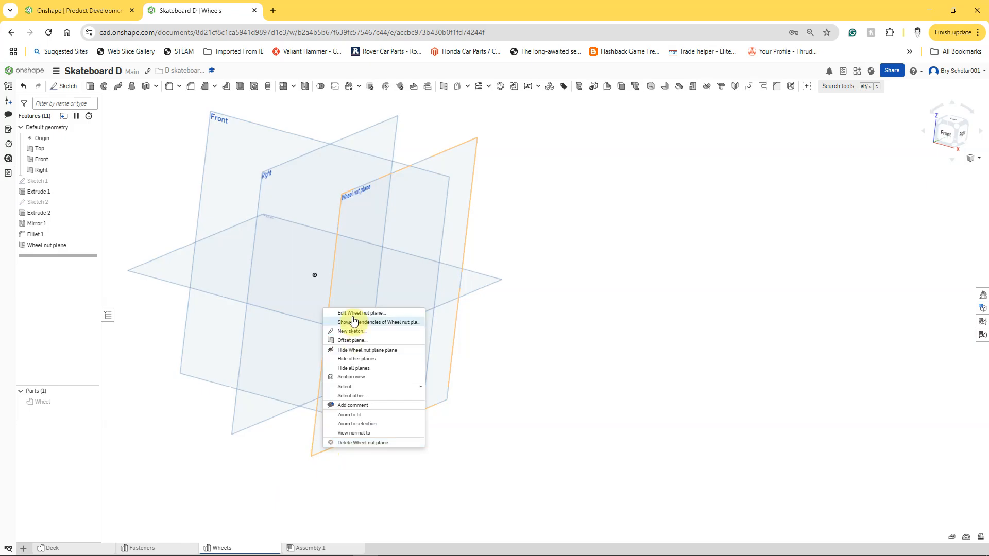
click(344, 330)
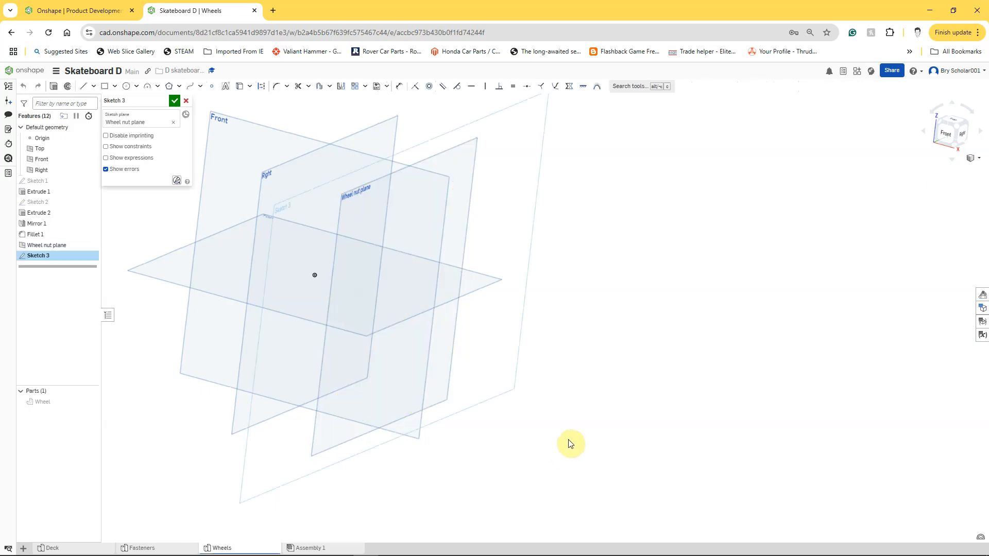
key(n)
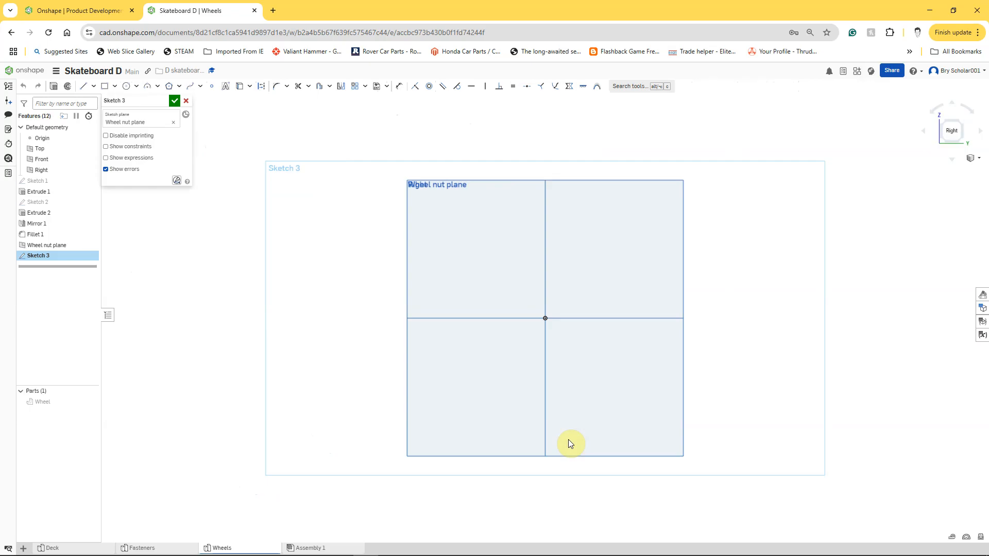
mouse_move(36, 555)
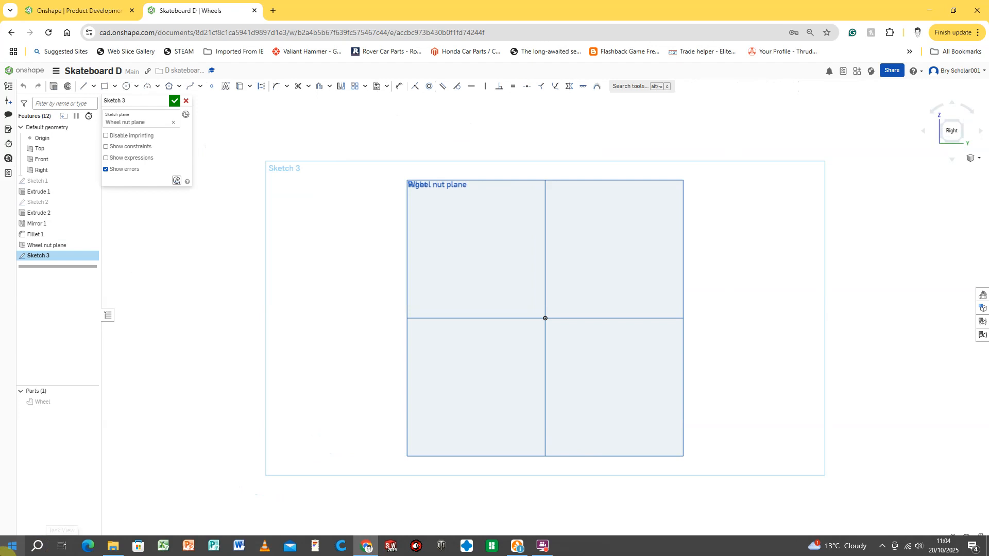
Step: Sketch a circle about 19 mm in diameter at the origin and a concentric circumscribed hexagon about 64 mm across flats
click(126, 86)
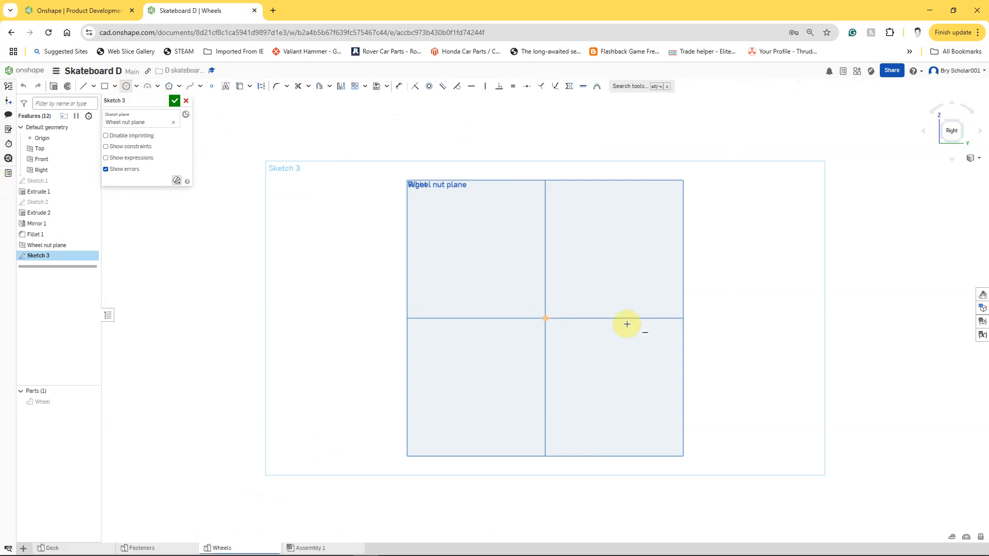
click(545, 318)
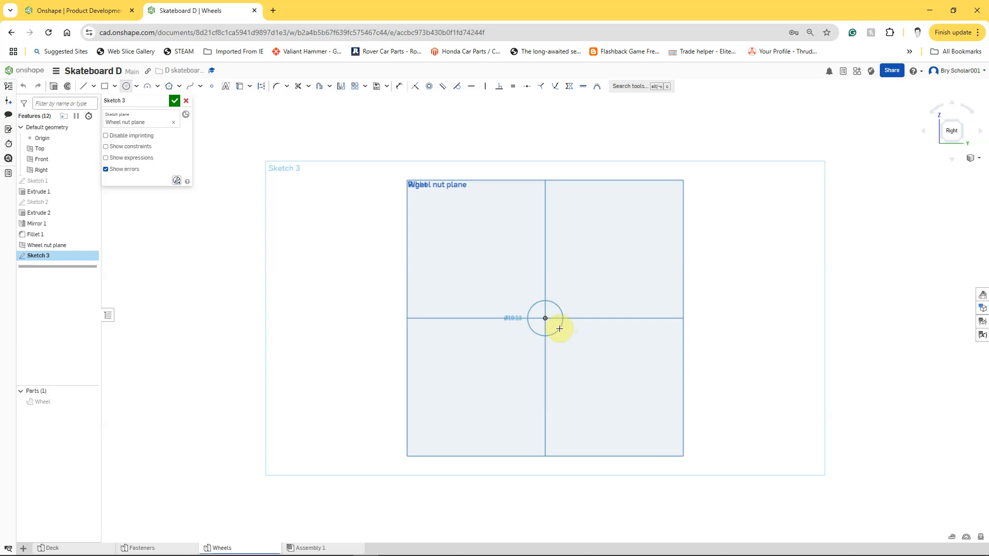
click(559, 326)
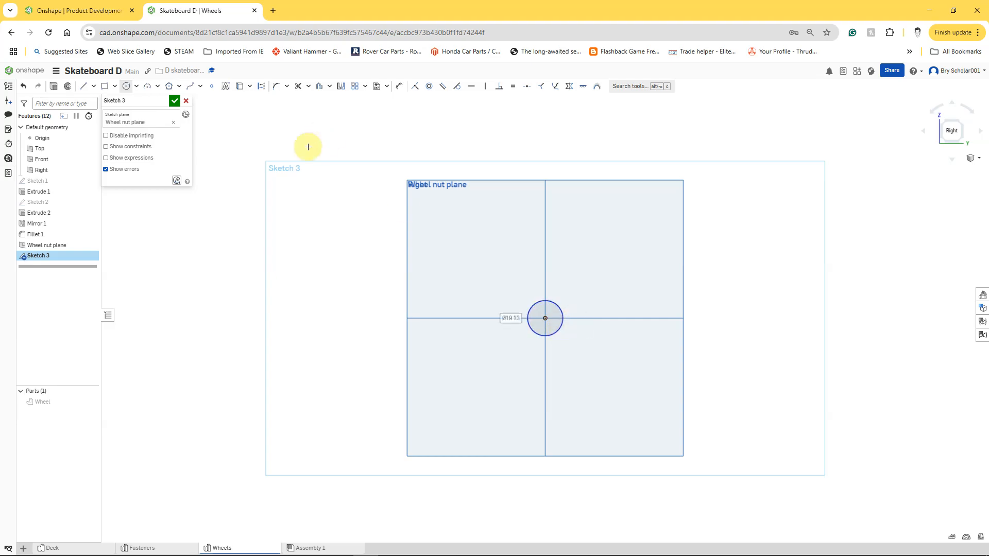
click(171, 91)
click(544, 319)
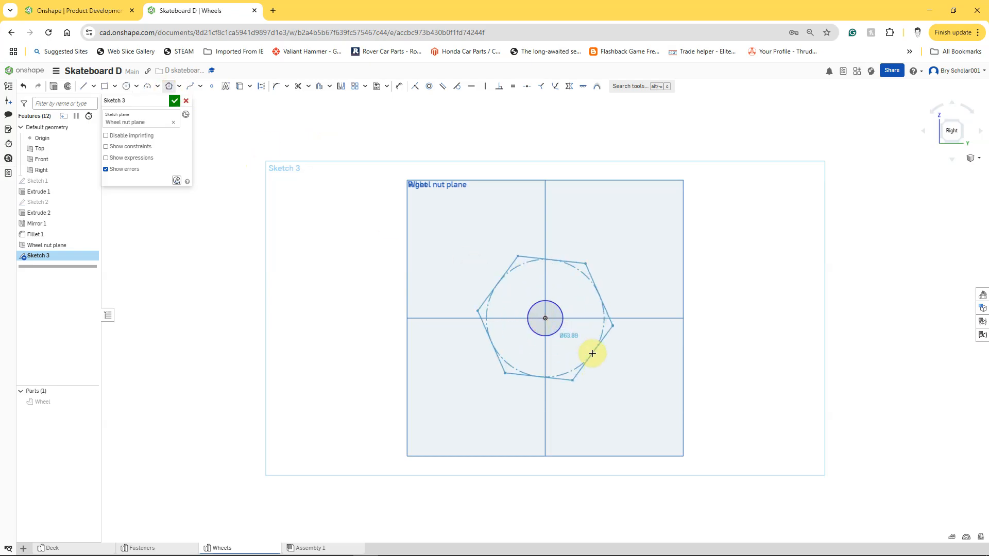
click(592, 354)
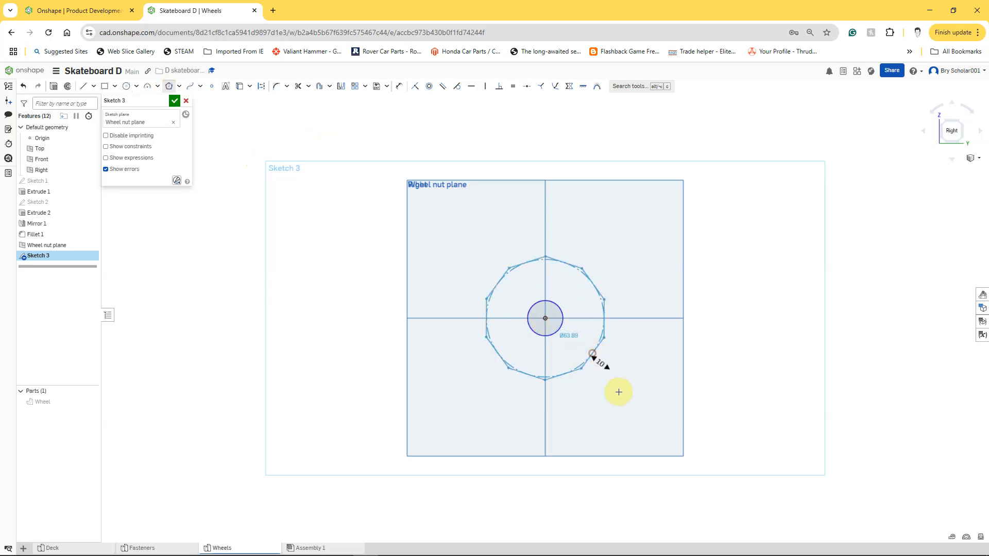
click(585, 358)
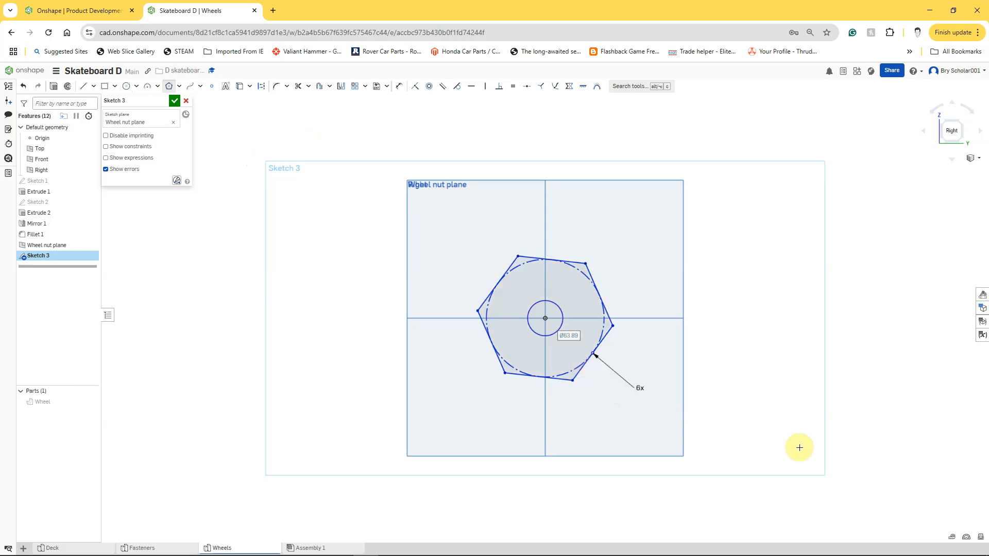
Step: Dimension the inner circle to a diameter of 8 mm
click(399, 86)
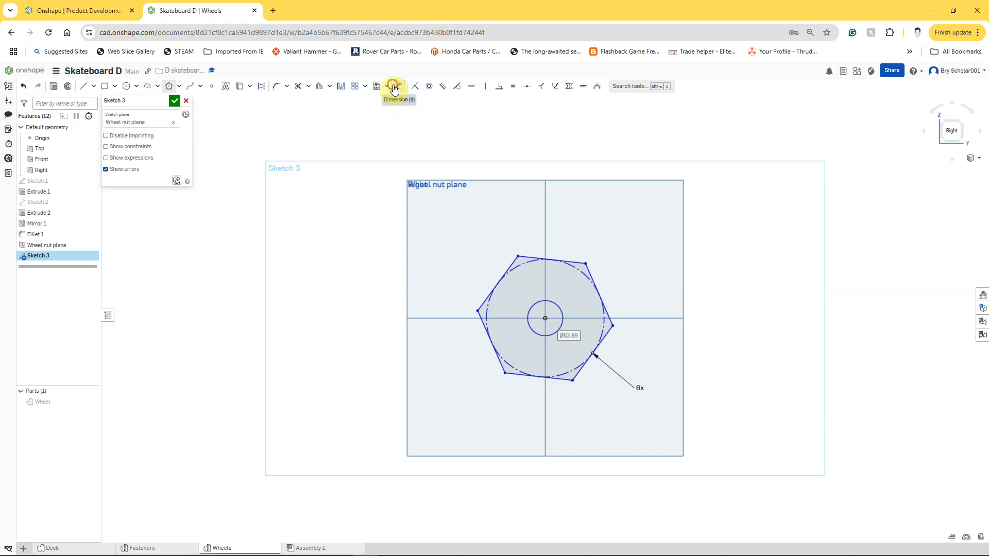
click(556, 304)
click(631, 273)
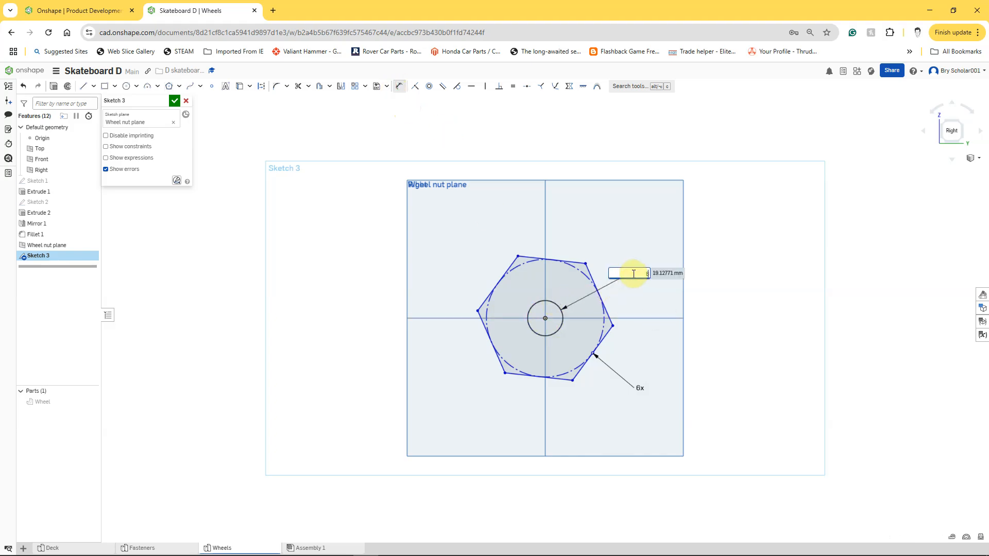
text(8)
key(Return)
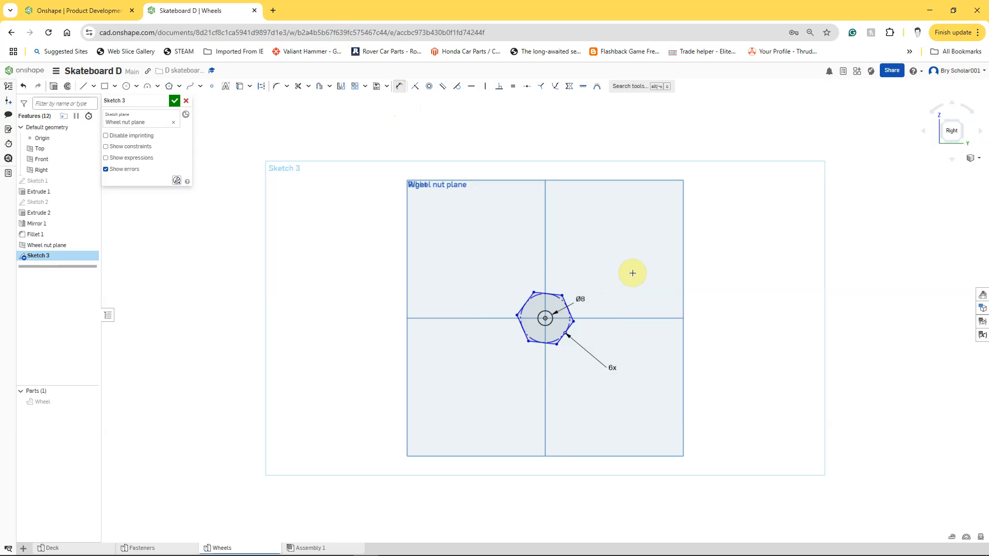
Step: Dimension the distance between two opposite parallel sides of the hexagon to 14 mm
click(529, 297)
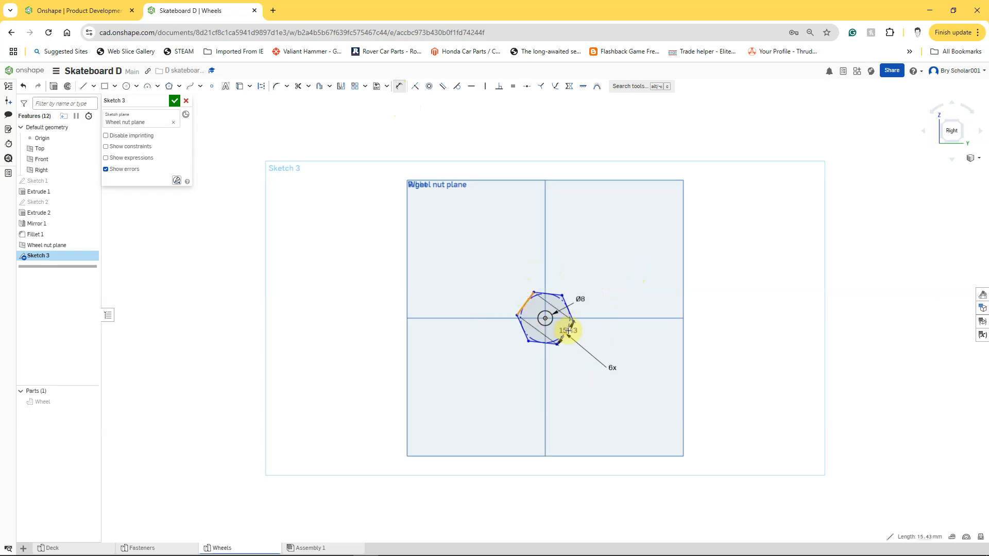
click(568, 331)
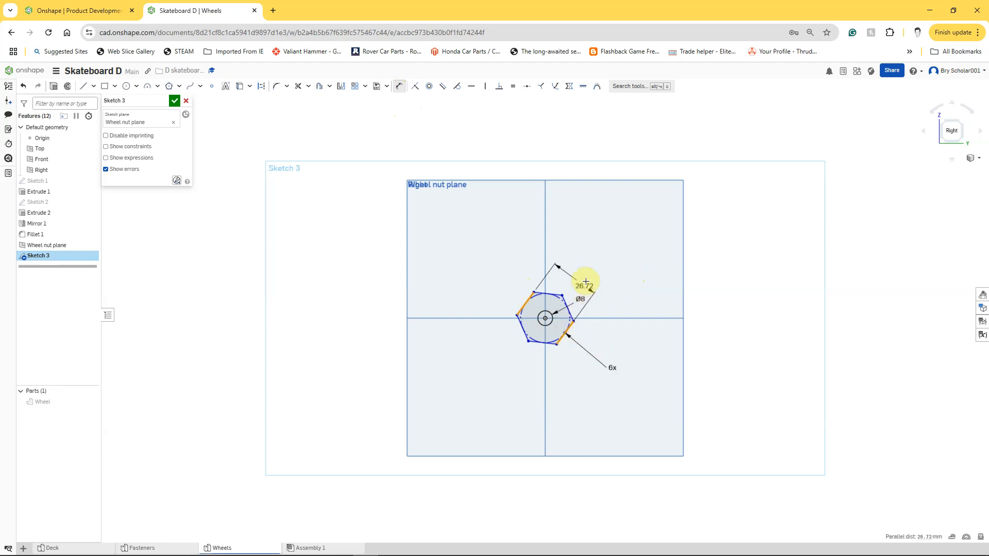
click(591, 261)
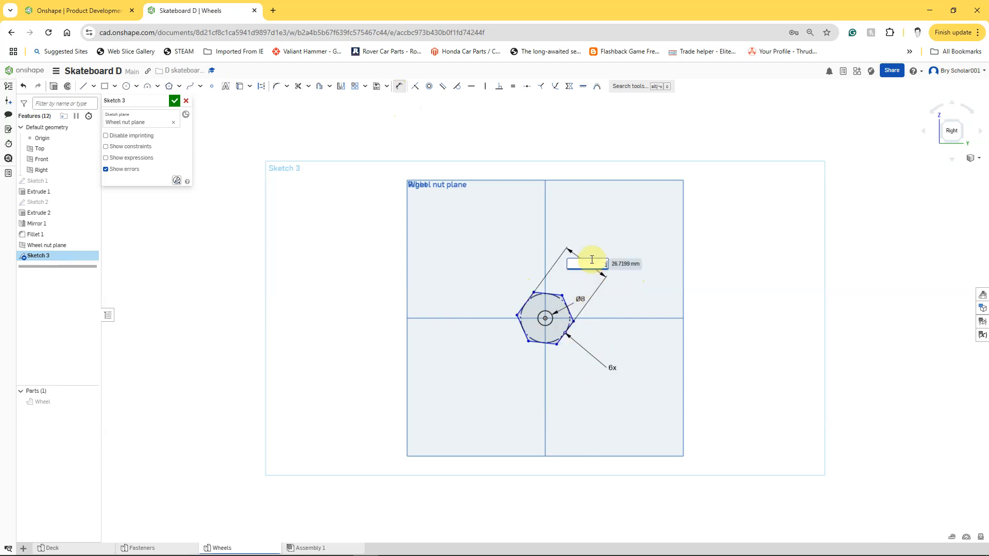
text(14)
key(Return)
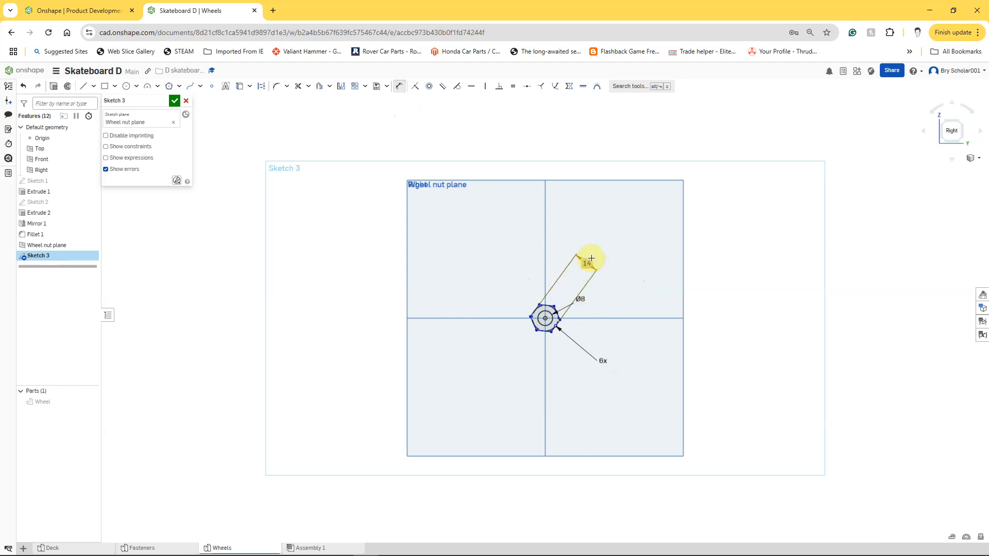
Step: Apply a horizontal constraint to the upper side of the hexagon
scroll(598, 344, up, 3)
scroll(552, 314, up, 4)
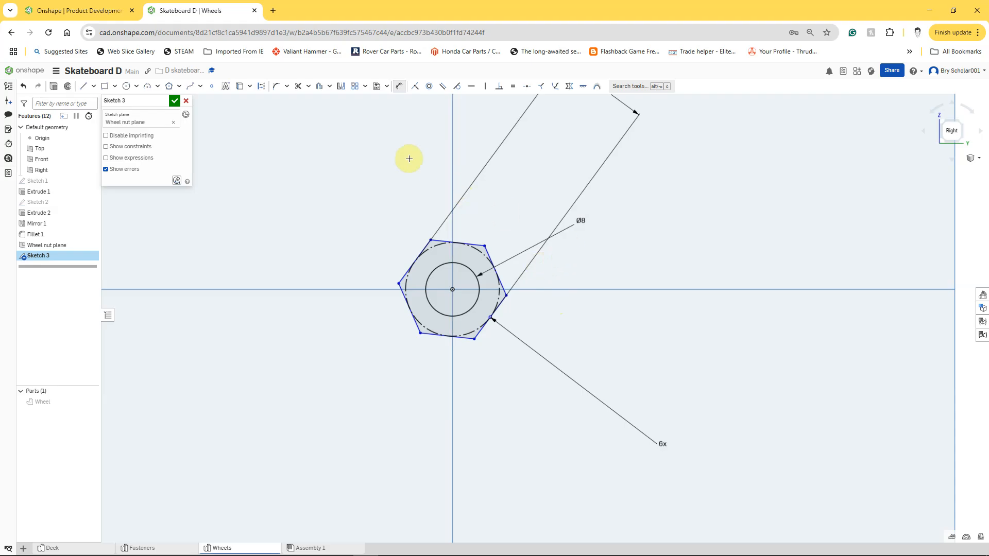
click(471, 86)
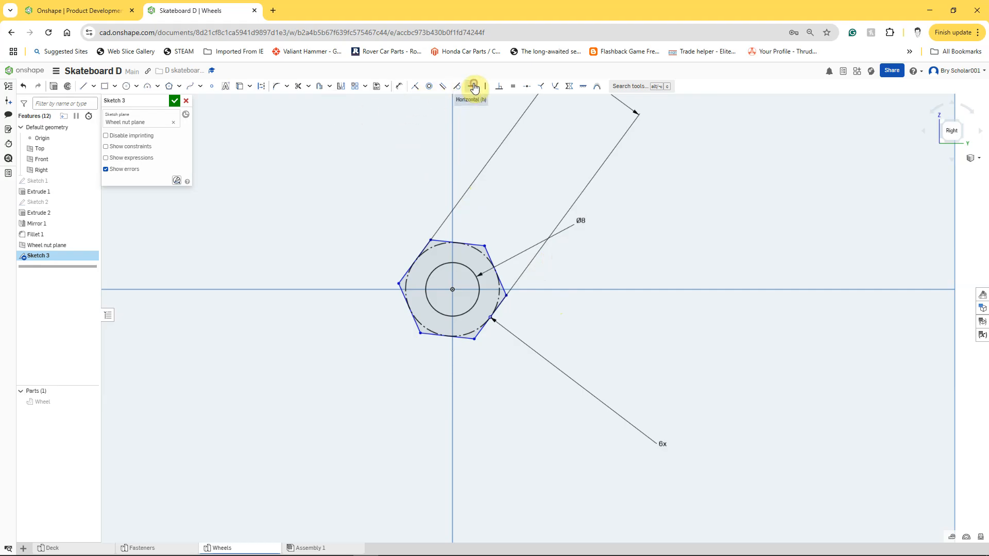
click(477, 244)
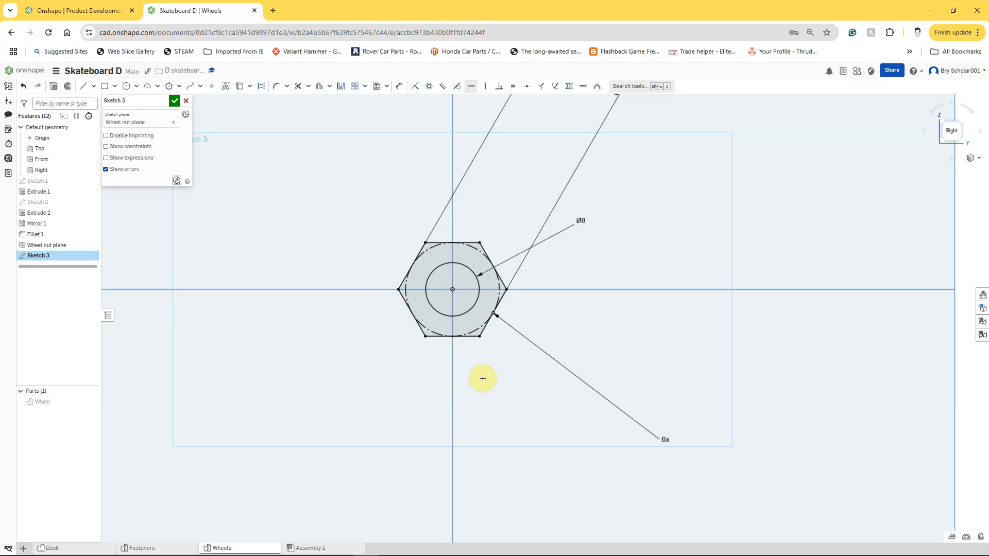
Step: Extrude the hexagonal nut profile around the hole as a new solid with a blind depth of 5 mm
click(53, 87)
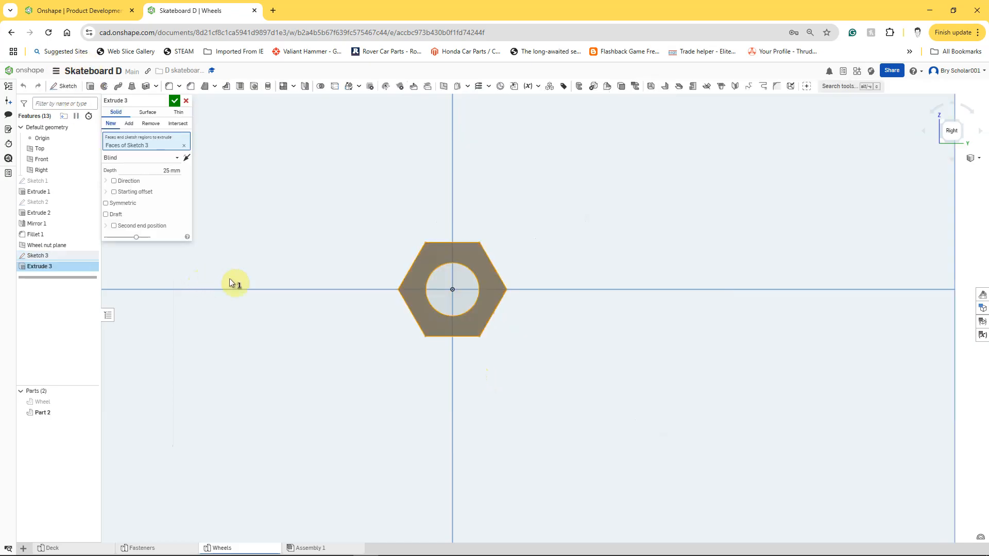
right_drag(290, 370, 308, 366)
right_drag(322, 385, 322, 389)
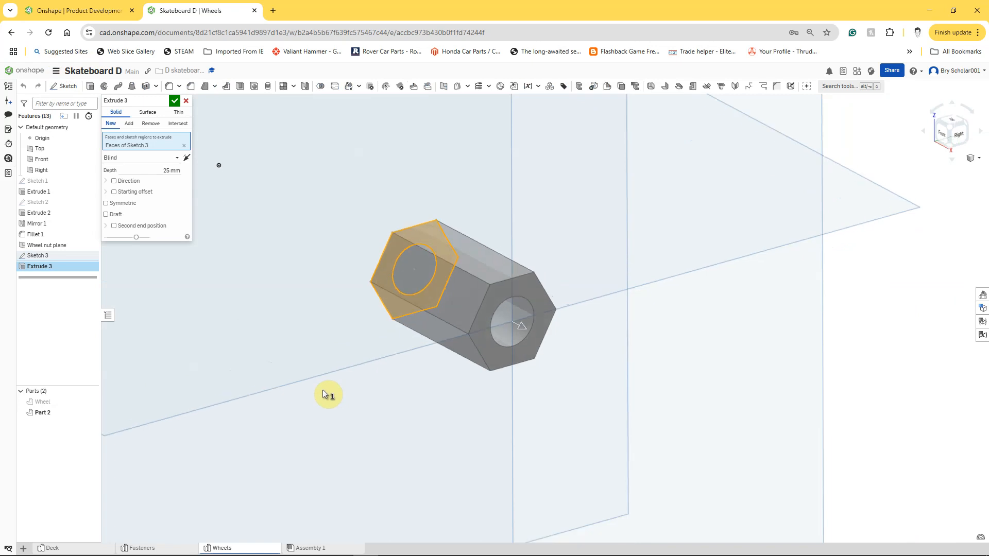
click(165, 169)
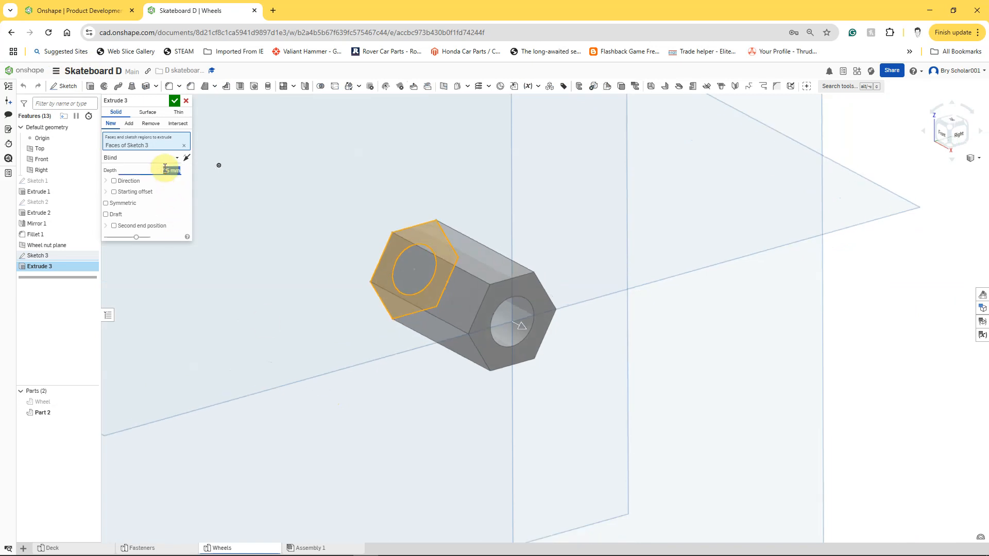
text(5)
key(Return)
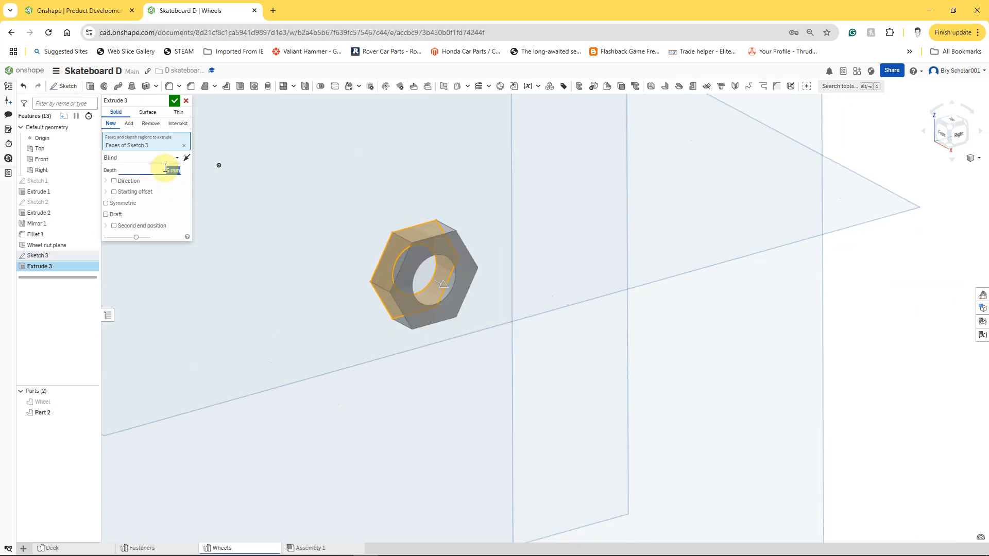
click(174, 100)
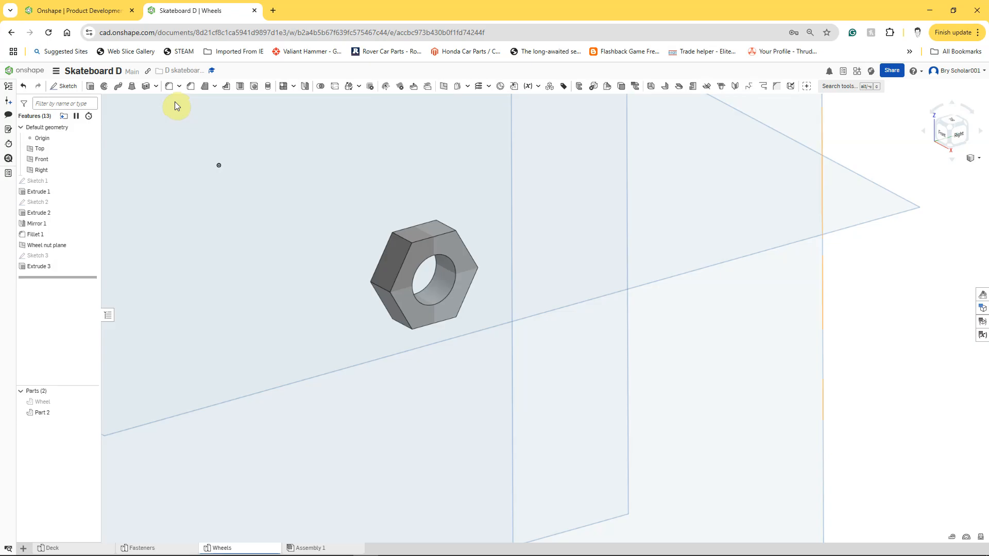
Step: On the nut's front face, sketch a 14 mm circle centred on the origin and touching the hexagon's sides, viewed normal to the face
right_click(425, 317)
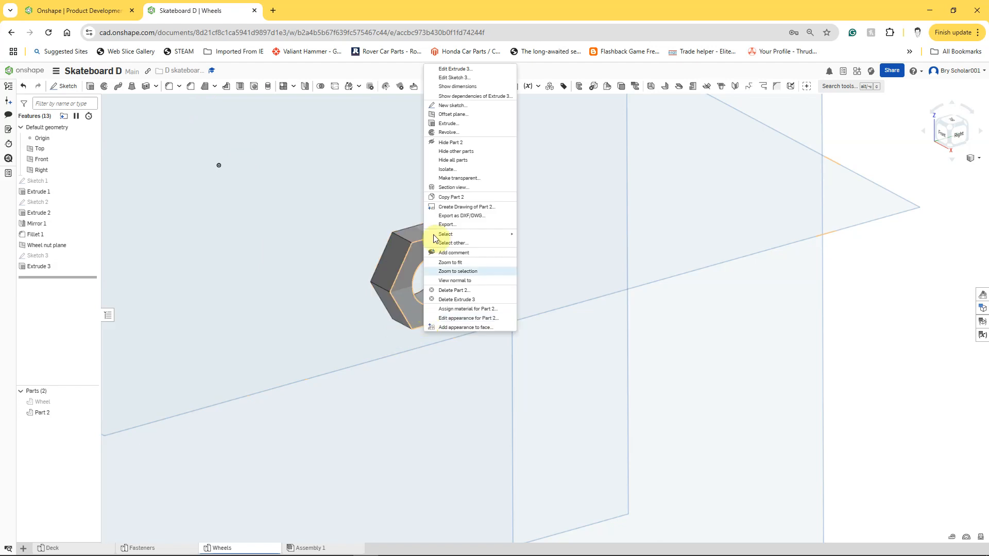
click(452, 101)
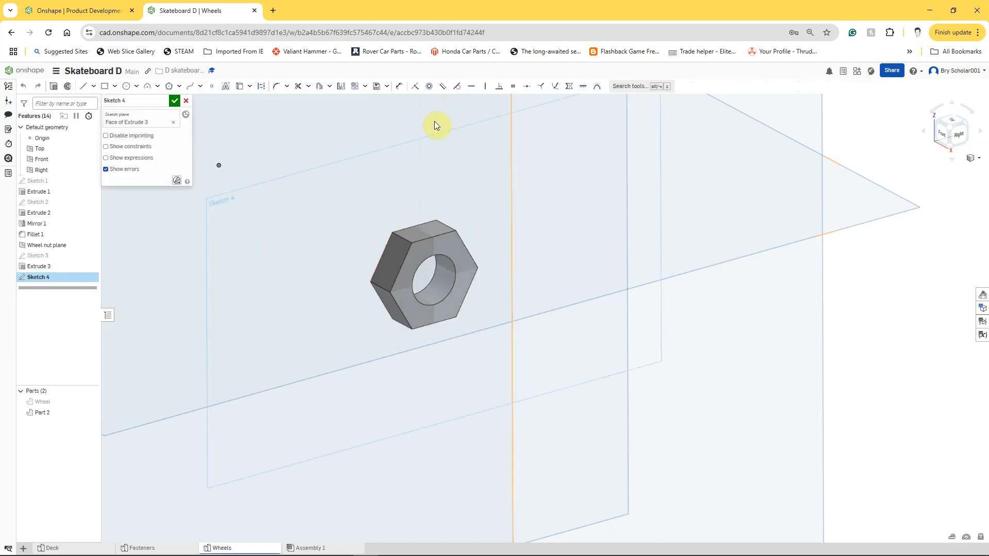
key(n)
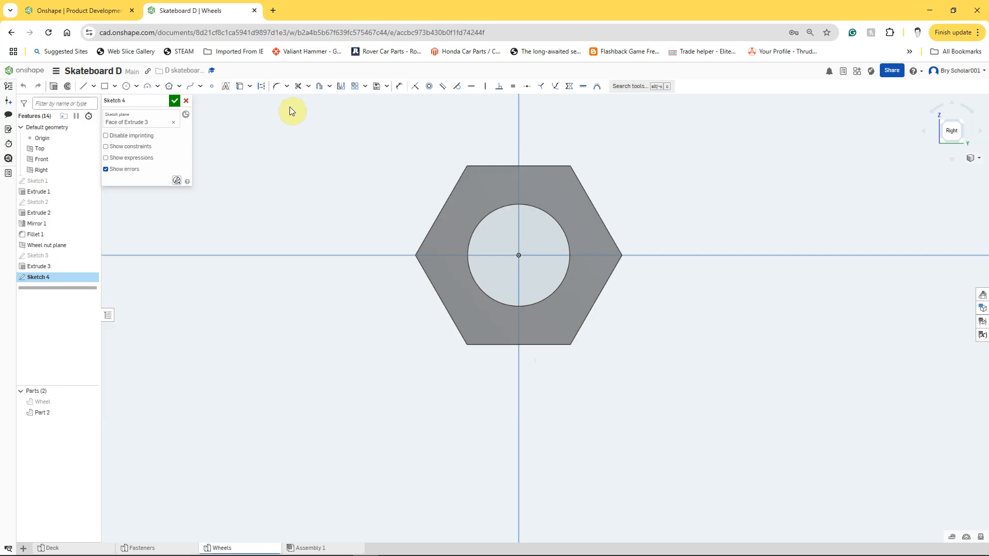
click(125, 86)
click(517, 255)
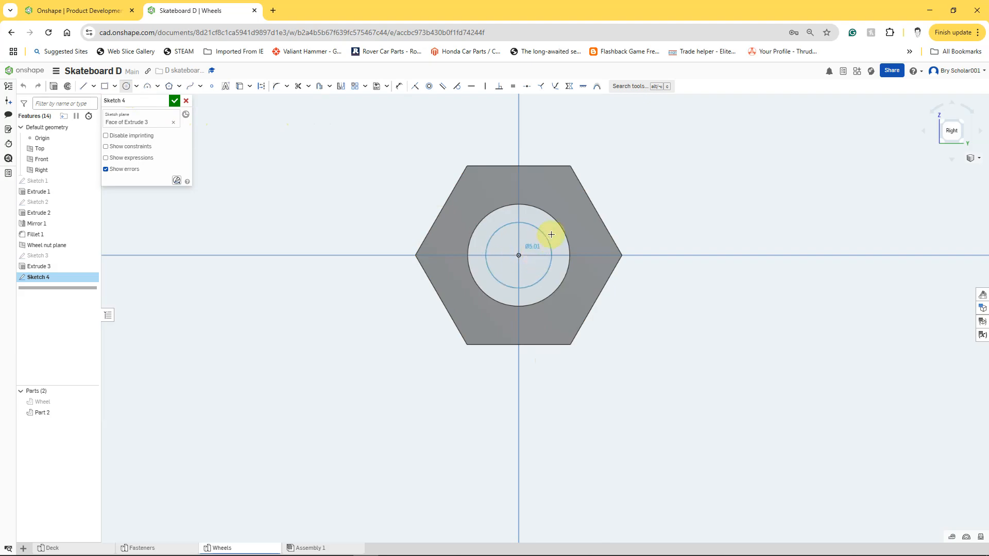
click(595, 211)
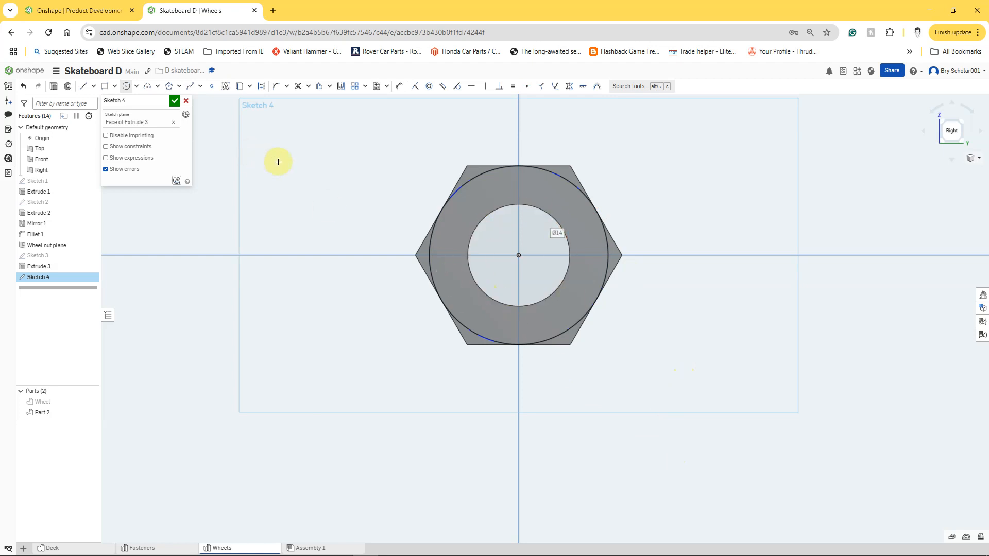
Step: Project the edge of the nut's hole into the sketch with the Use tool
click(240, 89)
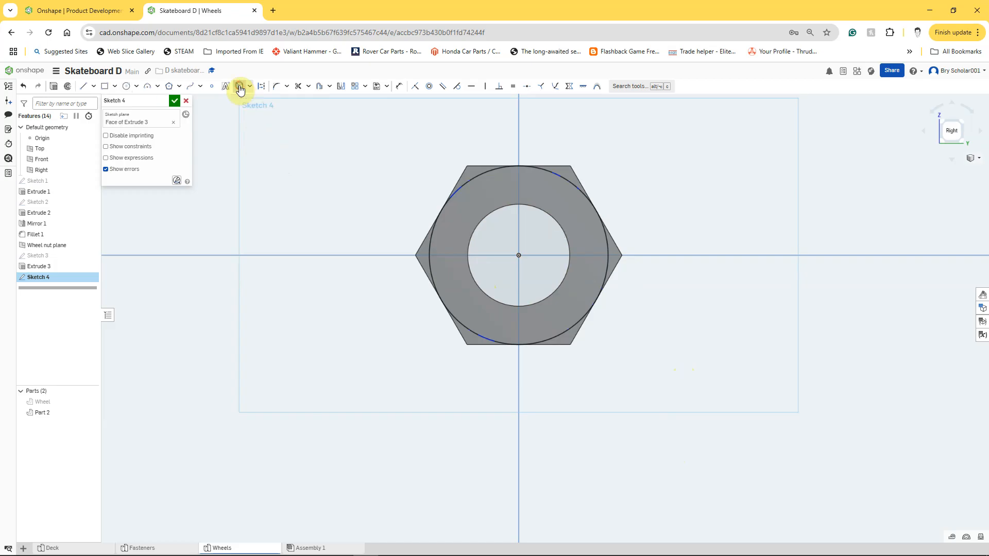
click(492, 209)
right_drag(325, 369, 340, 375)
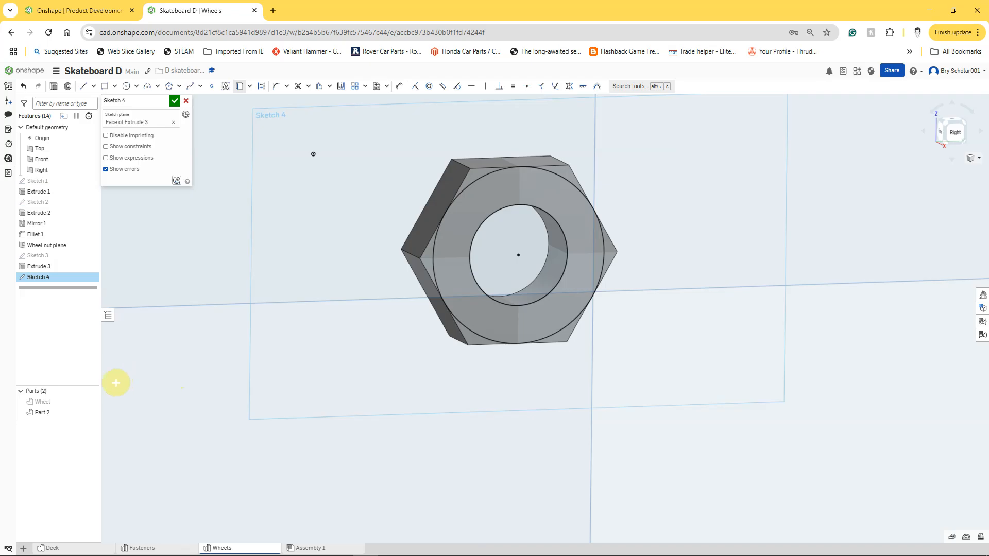
Step: Extrude the ring between the two circles outward 2 mm, adding it to the nut
click(53, 87)
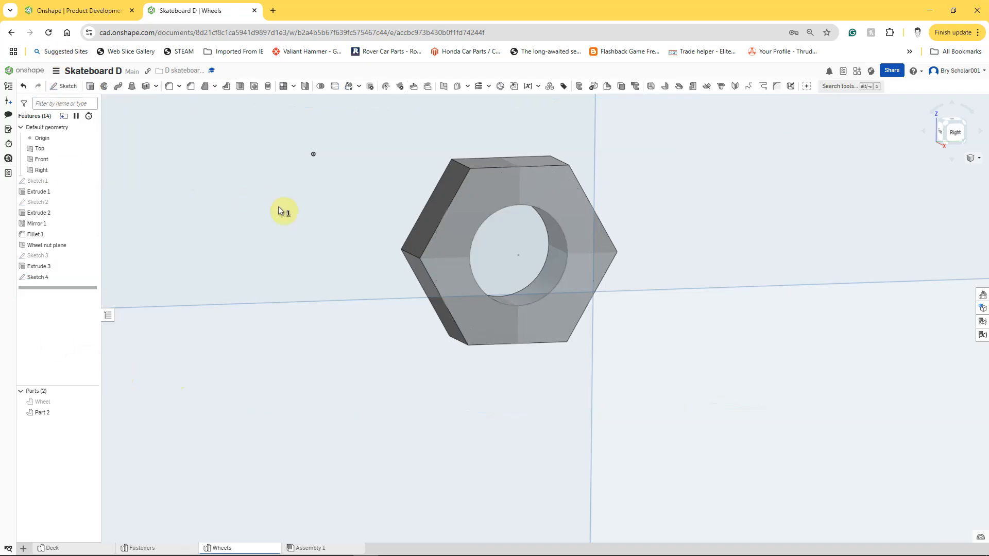
key(shift+e)
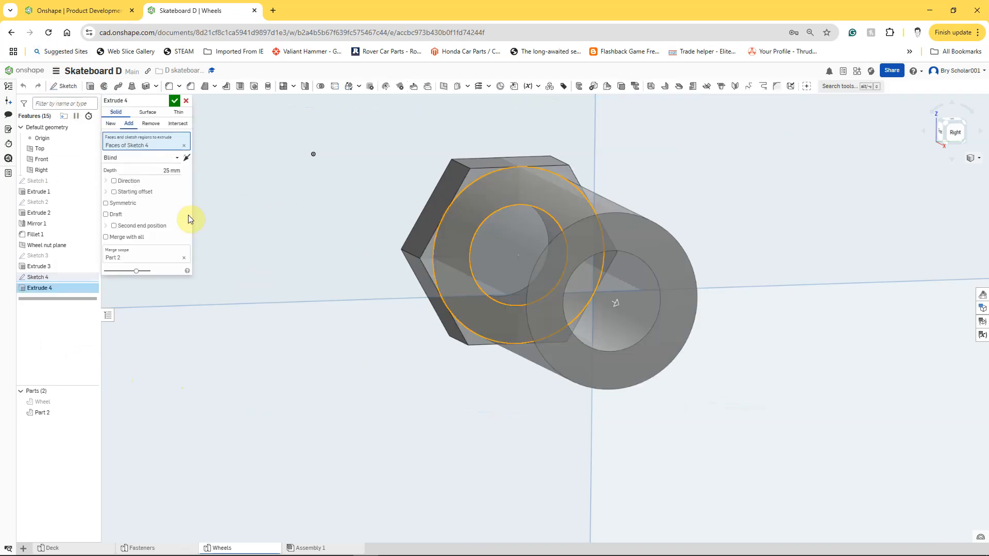
click(166, 172)
text(2)
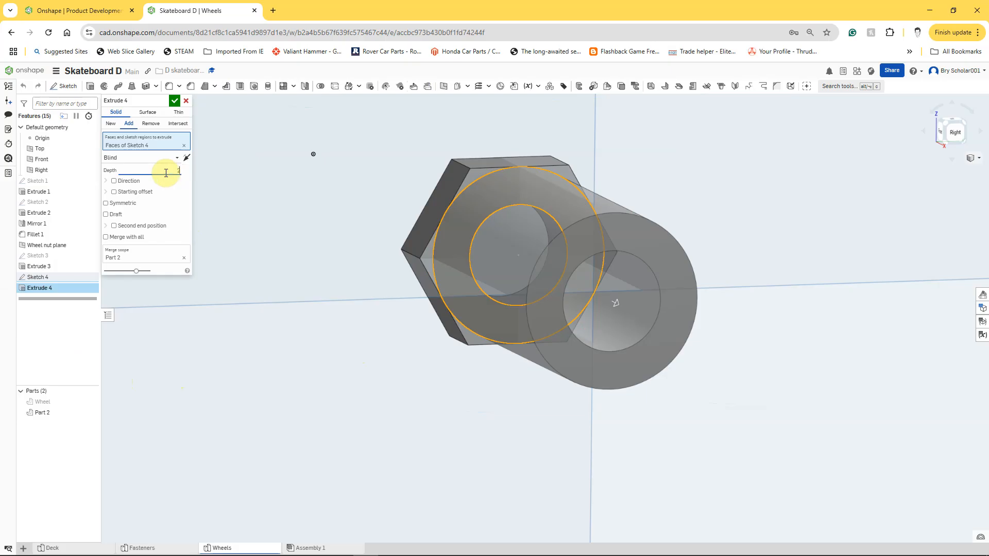
key(Return)
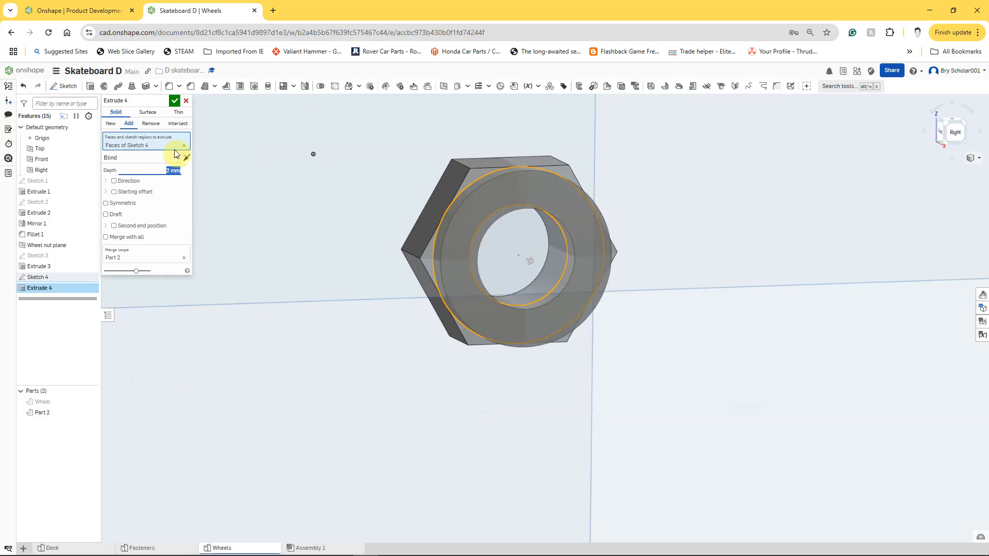
click(174, 101)
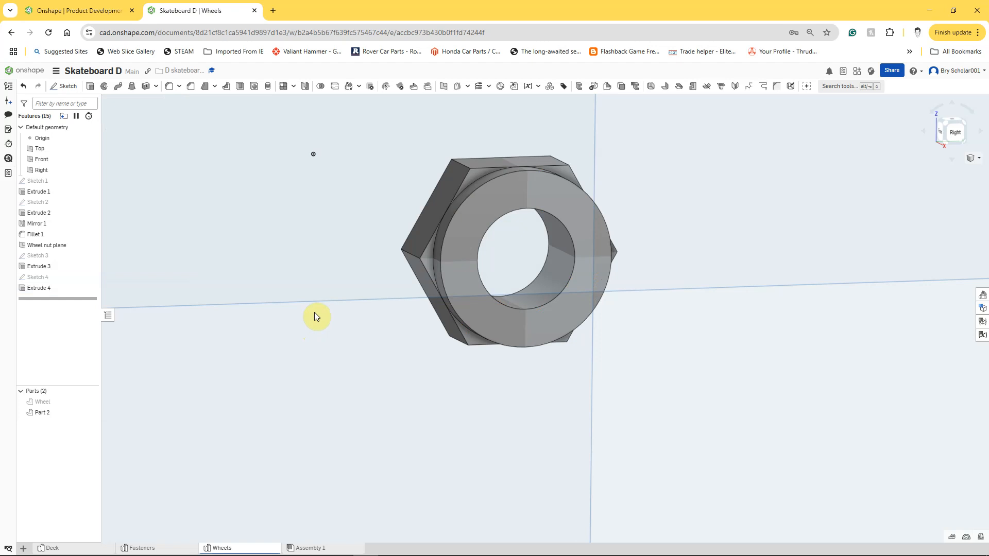
right_click(375, 473)
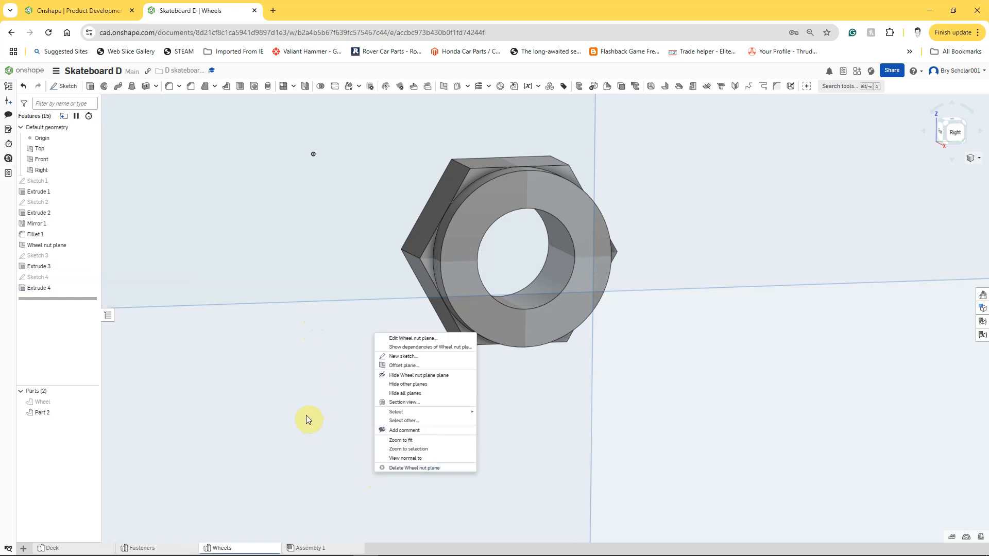
click(130, 449)
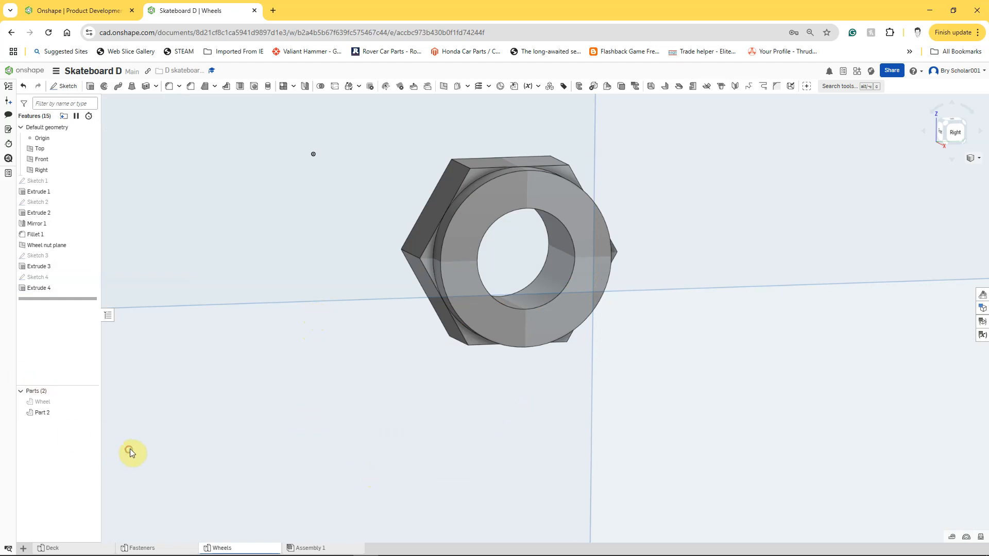
Step: Fillet the outer front edge of the nut's round flange with a 1 mm radius
scroll(141, 435, down, 3)
scroll(145, 436, down, 3)
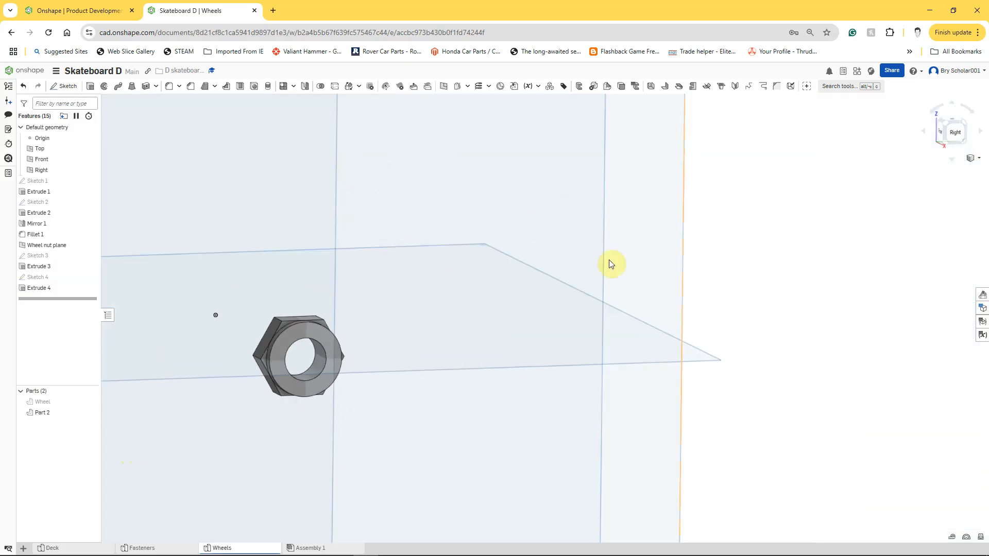
right_drag(770, 357, 806, 364)
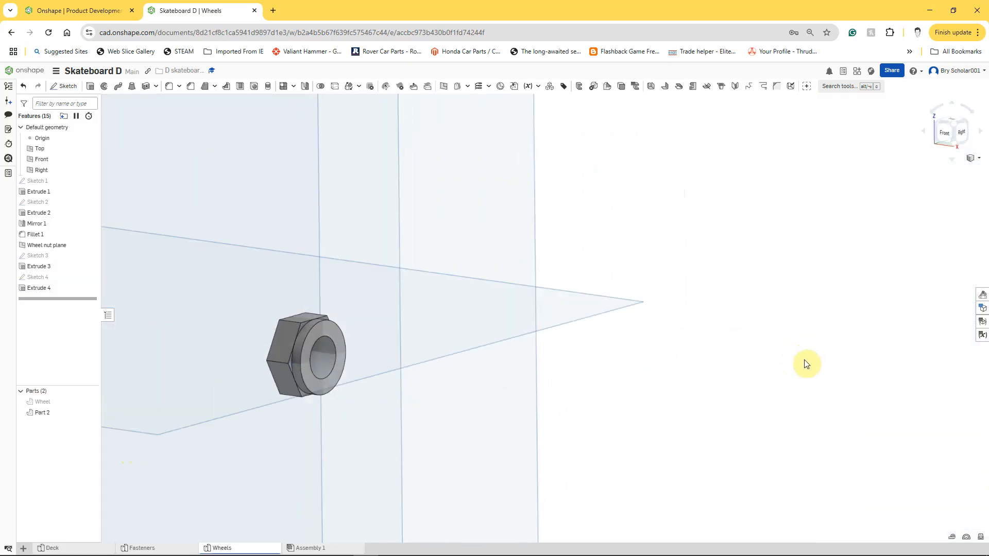
click(169, 86)
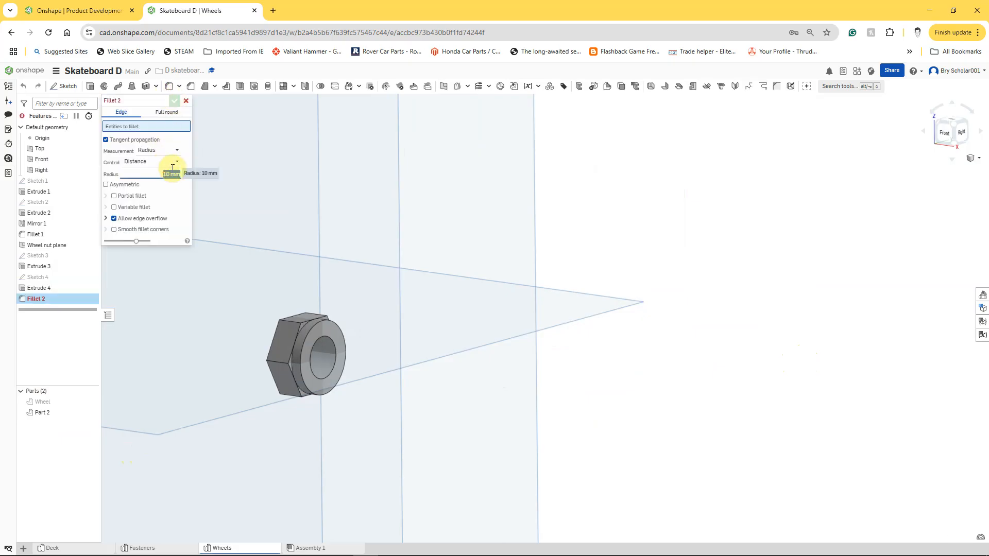
click(307, 389)
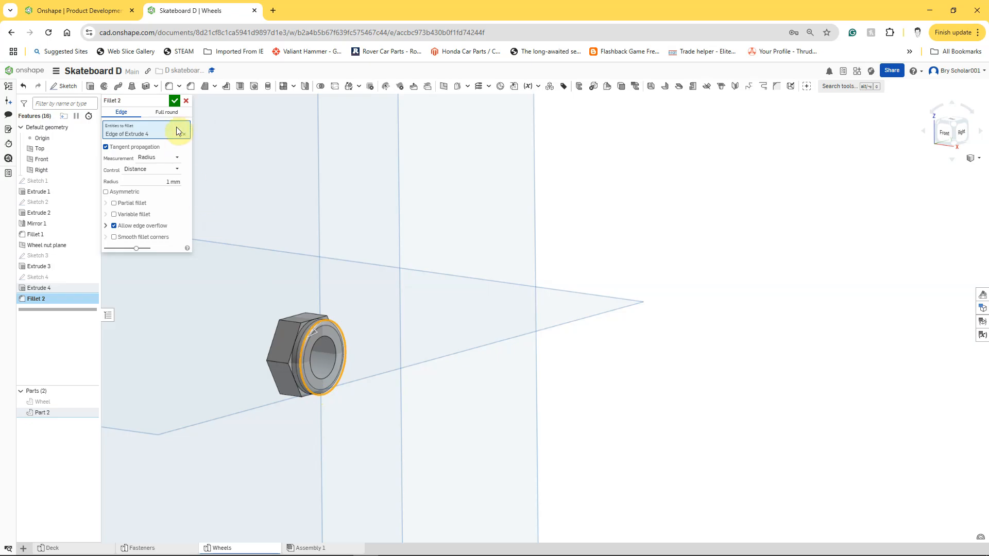
click(174, 101)
Step: On the flange's flat front face, sketch a circle about 10.7 mm in diameter centred on the origin
scroll(257, 367, up, 3)
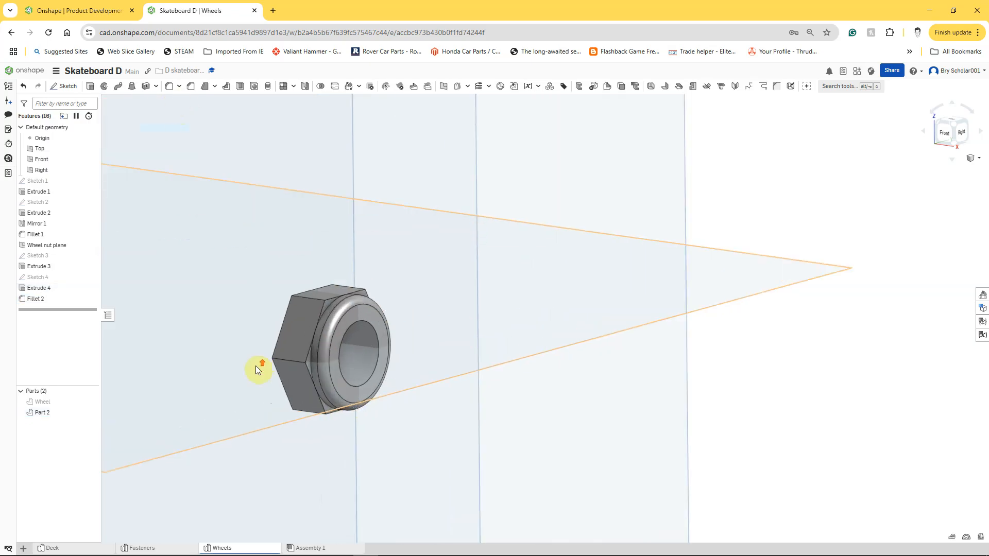
scroll(256, 367, up, 3)
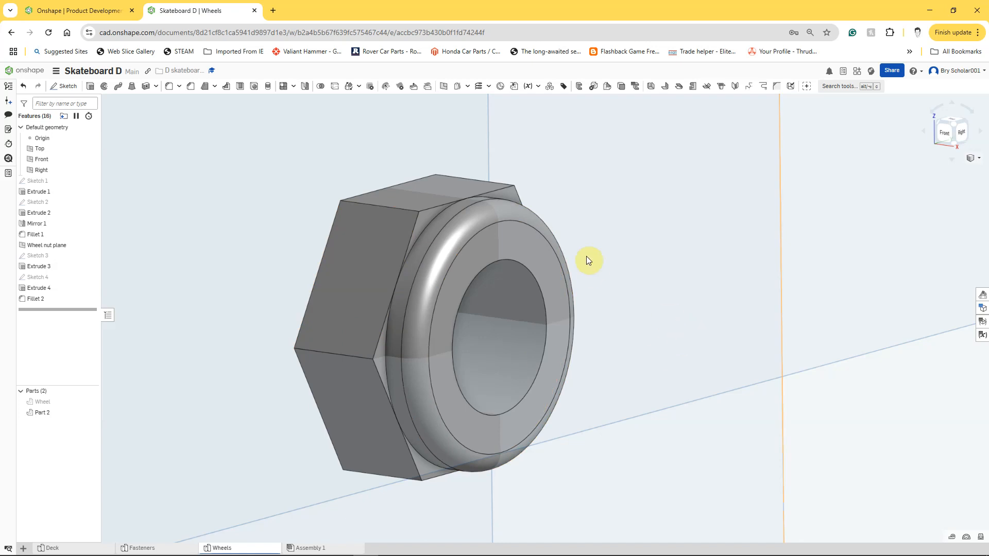
right_click(526, 248)
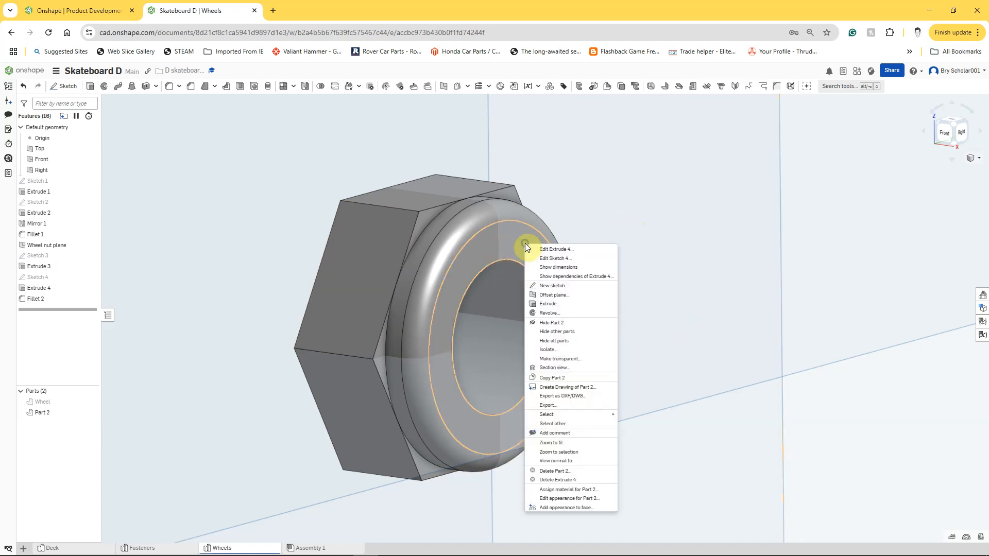
click(560, 287)
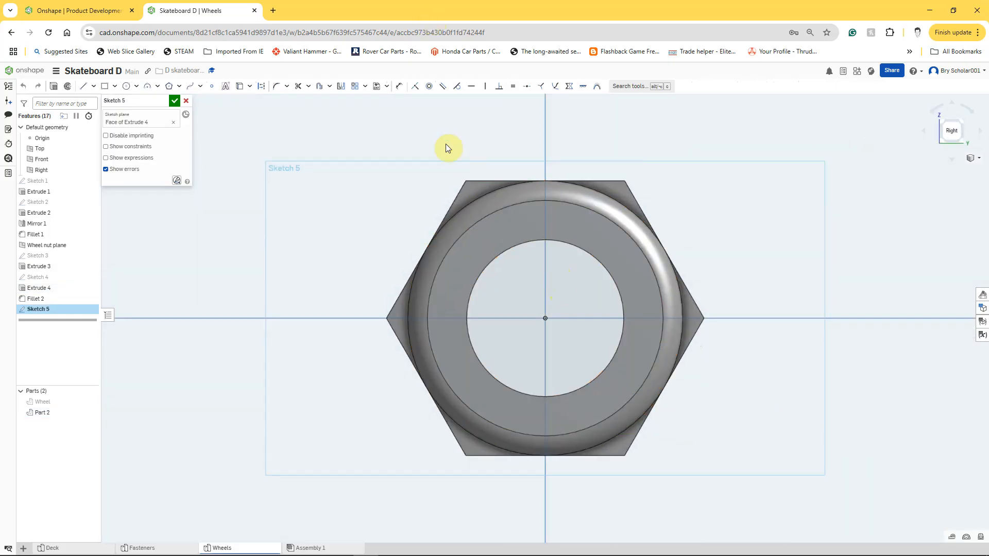
click(127, 86)
click(545, 319)
click(639, 268)
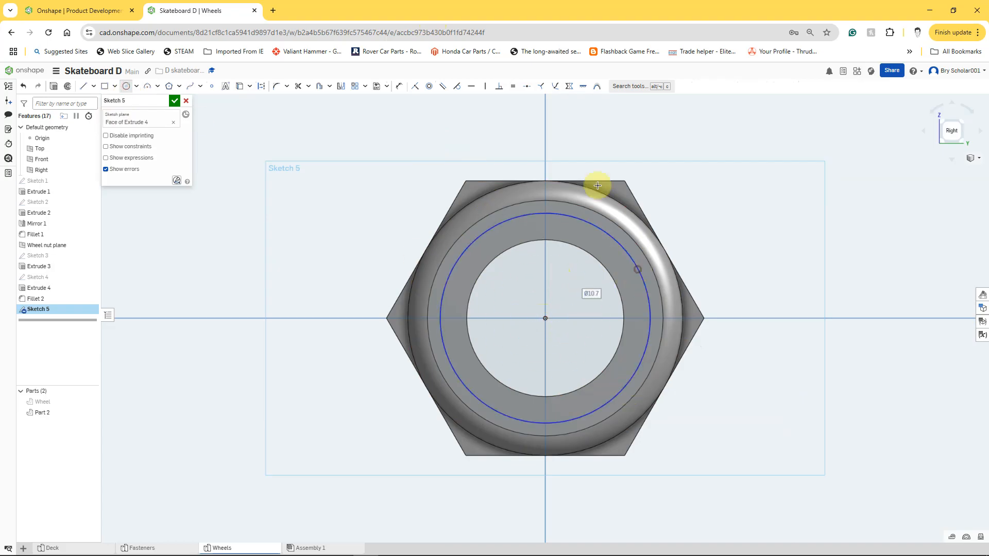
Step: Dimension the new circle's diameter to 11 mm
click(395, 85)
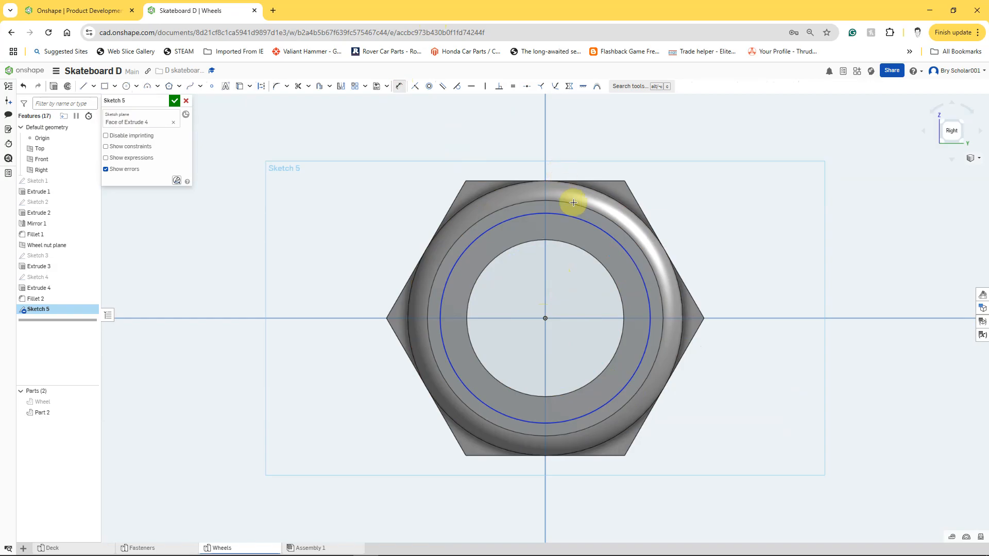
click(591, 225)
click(714, 200)
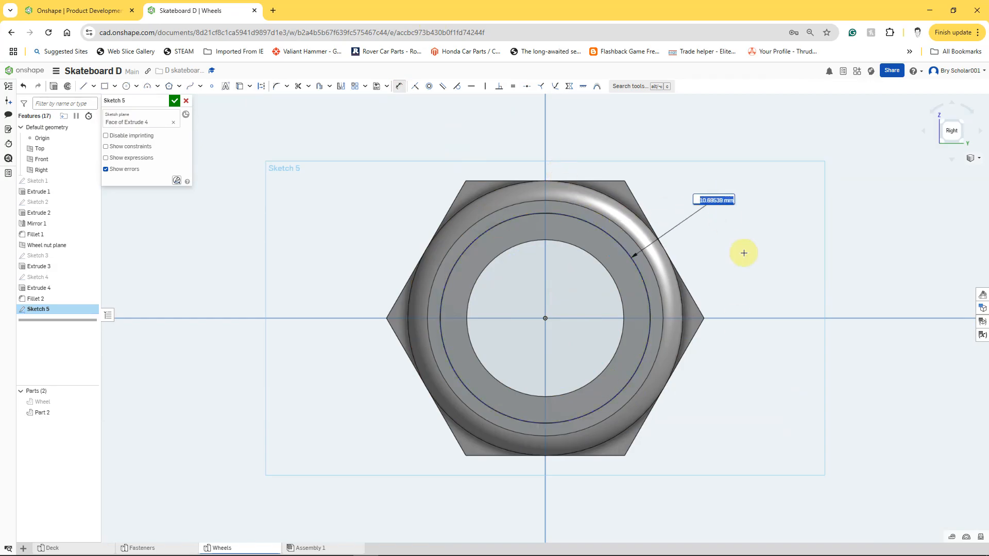
text(11)
key(Return)
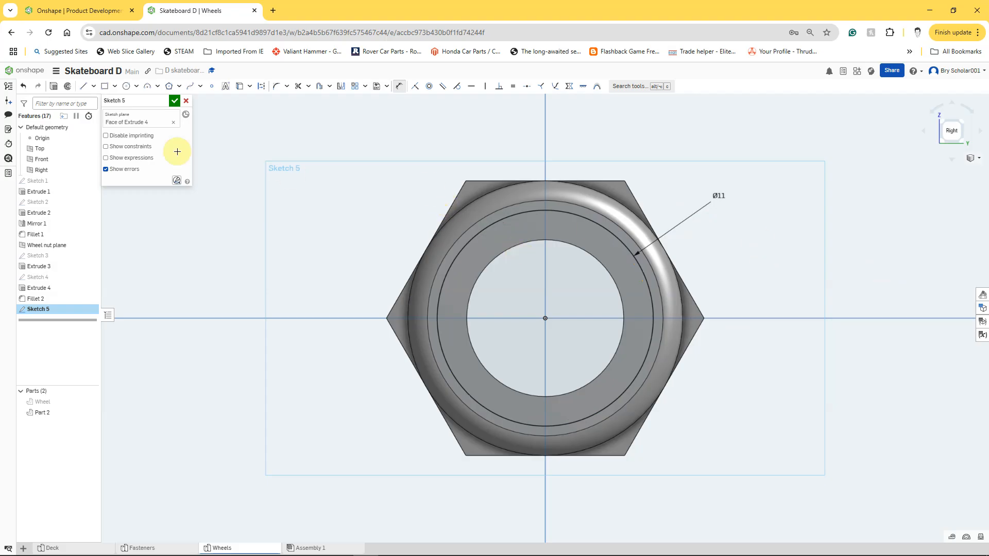
Step: Cut the area inside the 11 mm circle into the nut with a blind Remove extrude 0.2 mm deep
click(54, 89)
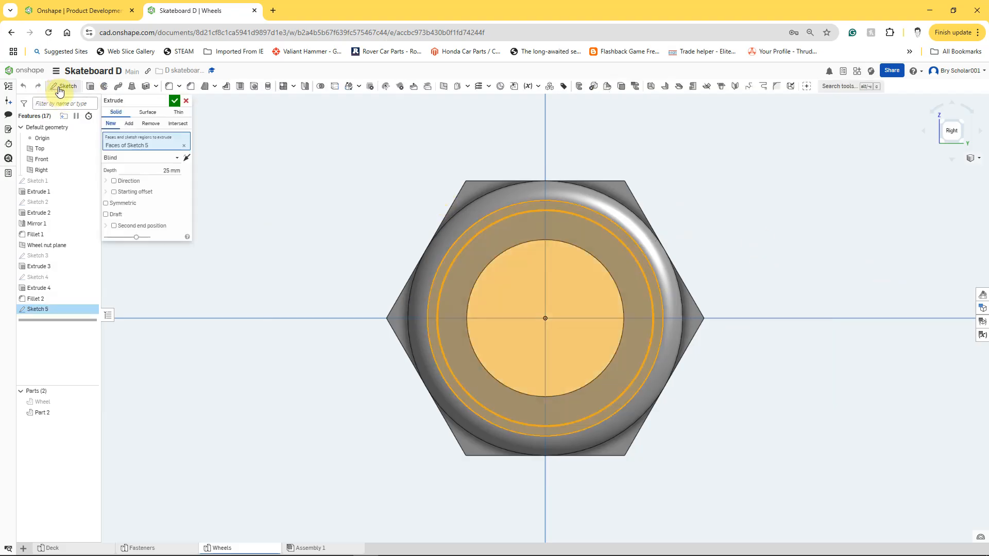
click(149, 124)
click(164, 167)
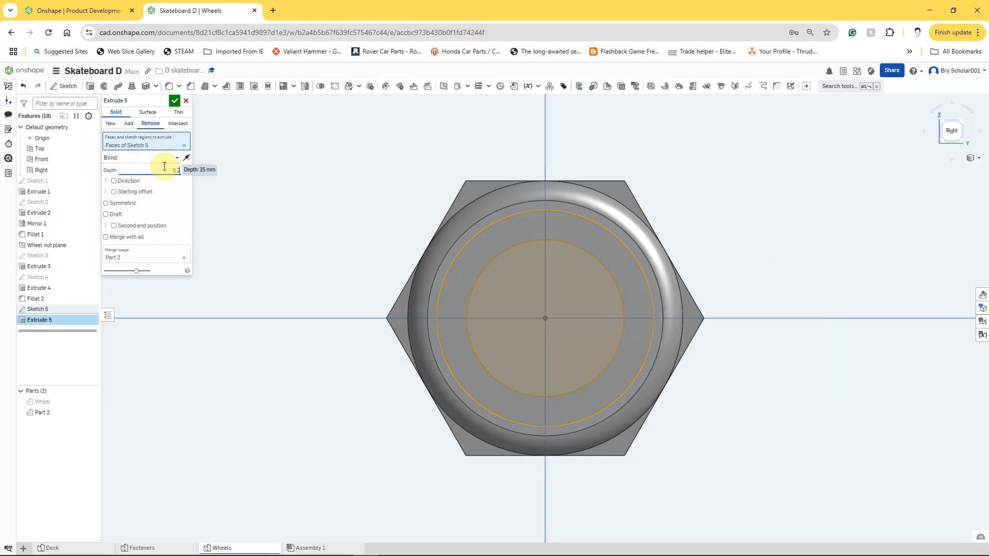
text(0.2)
key(Return)
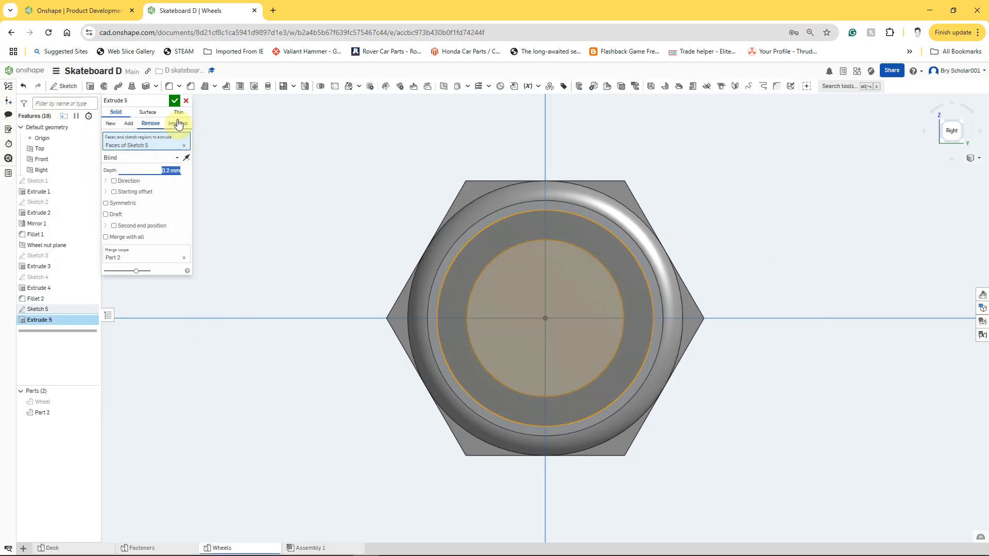
click(174, 101)
Step: Change the whole nut's appearance to the dark blue-grey colour 707980
right_drag(212, 259, 249, 273)
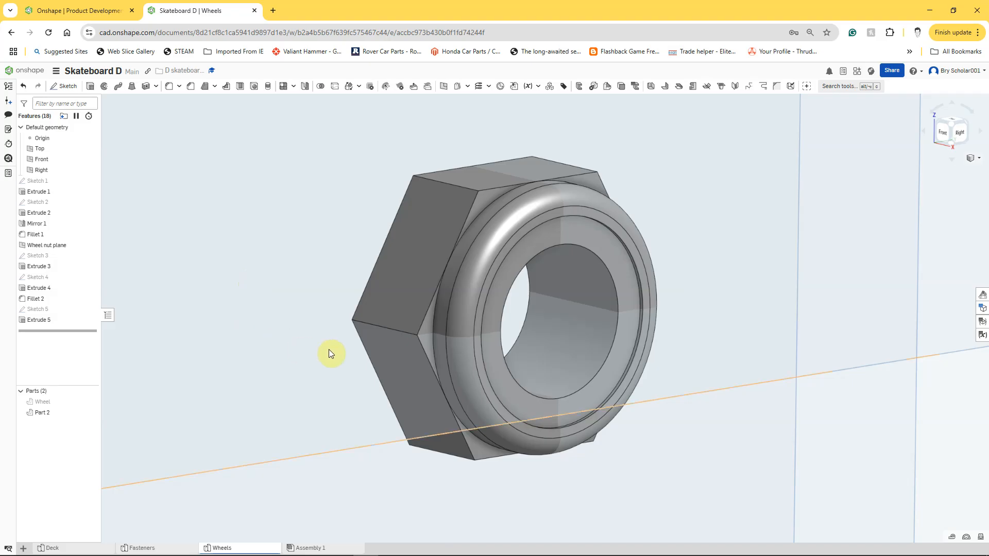
right_click(426, 259)
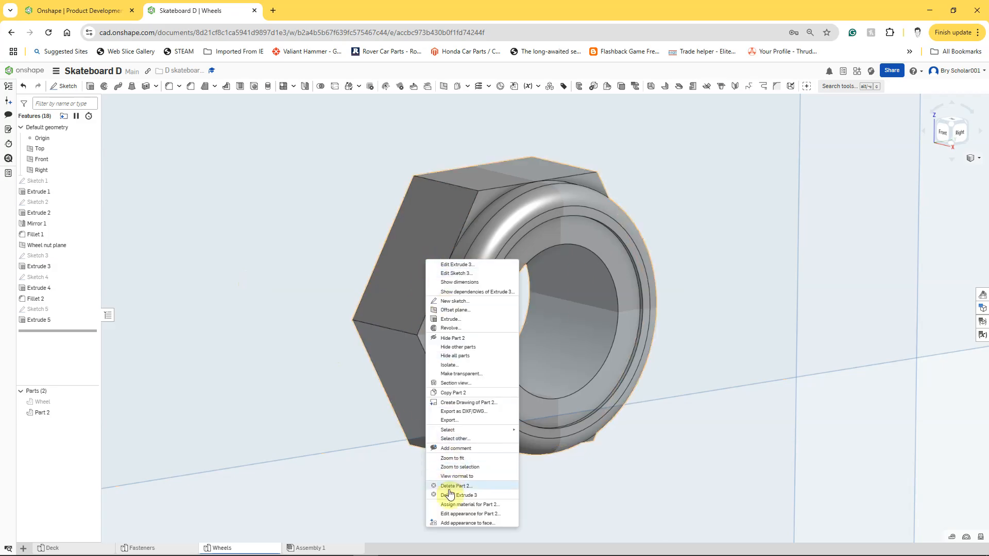
click(450, 514)
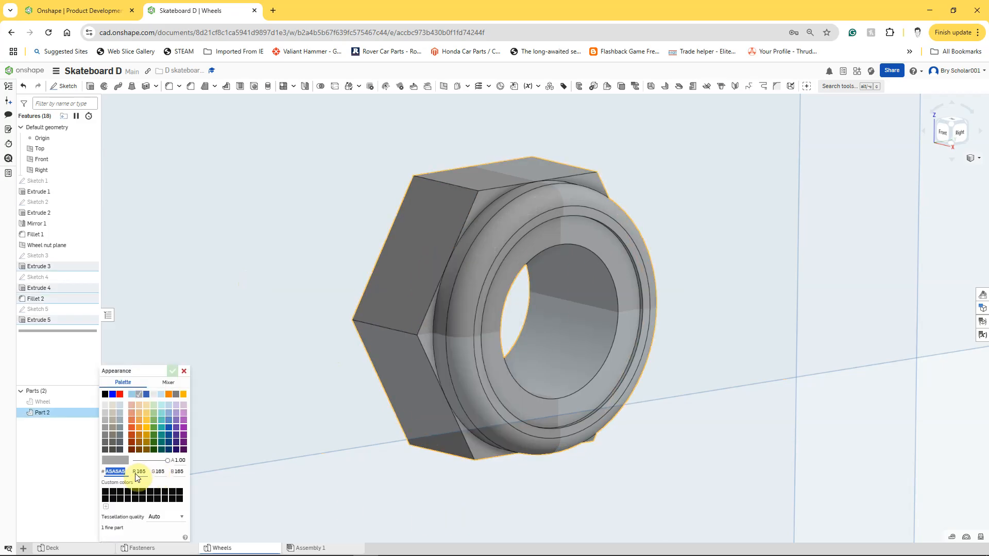
click(121, 439)
click(173, 371)
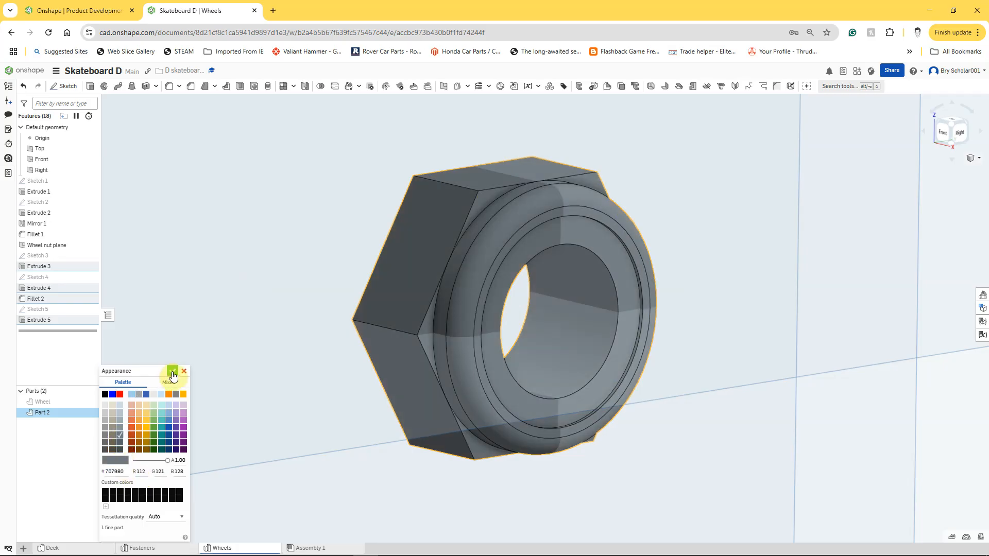
click(174, 372)
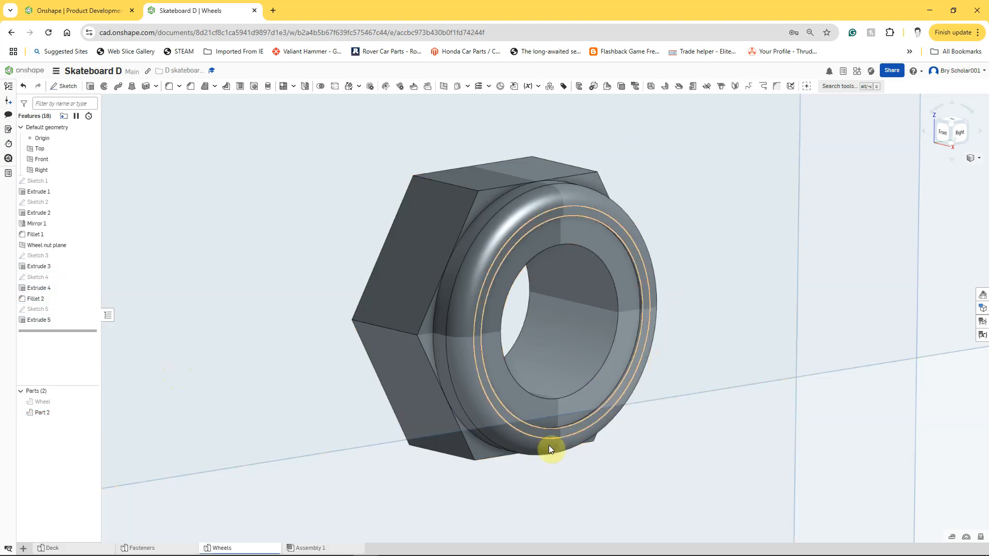
Step: Give only the recessed ring face around the nut's hole a blue appearance, colour 0000FF
right_click(614, 258)
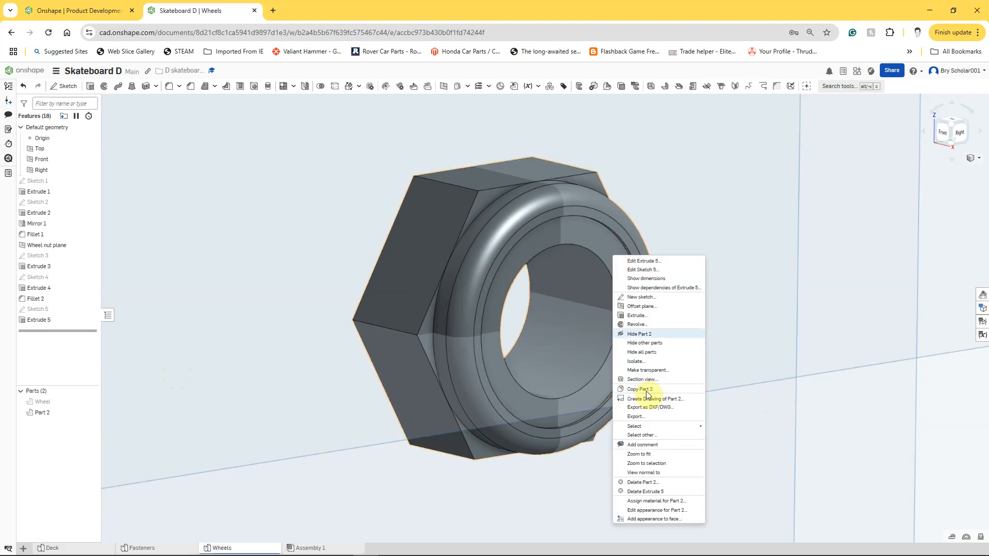
click(653, 520)
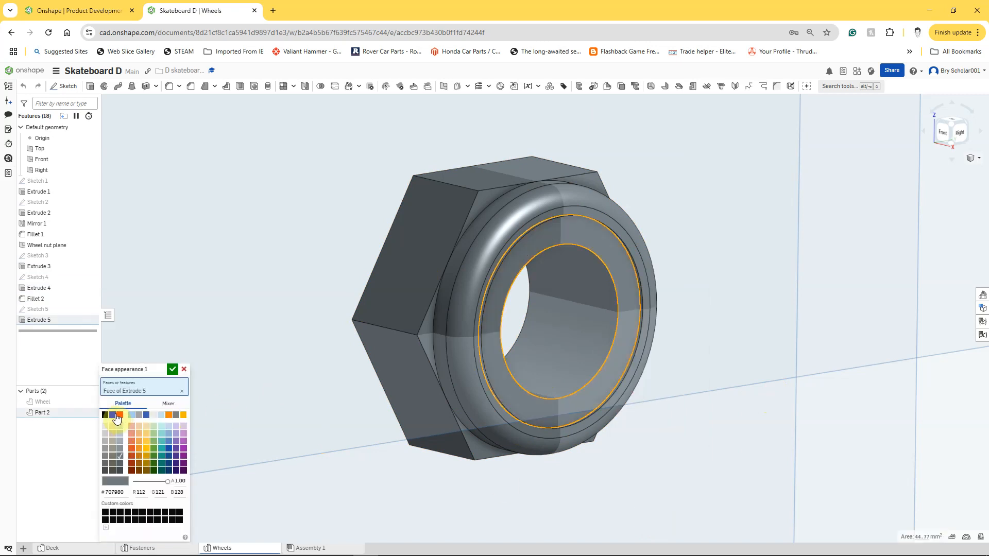
click(113, 415)
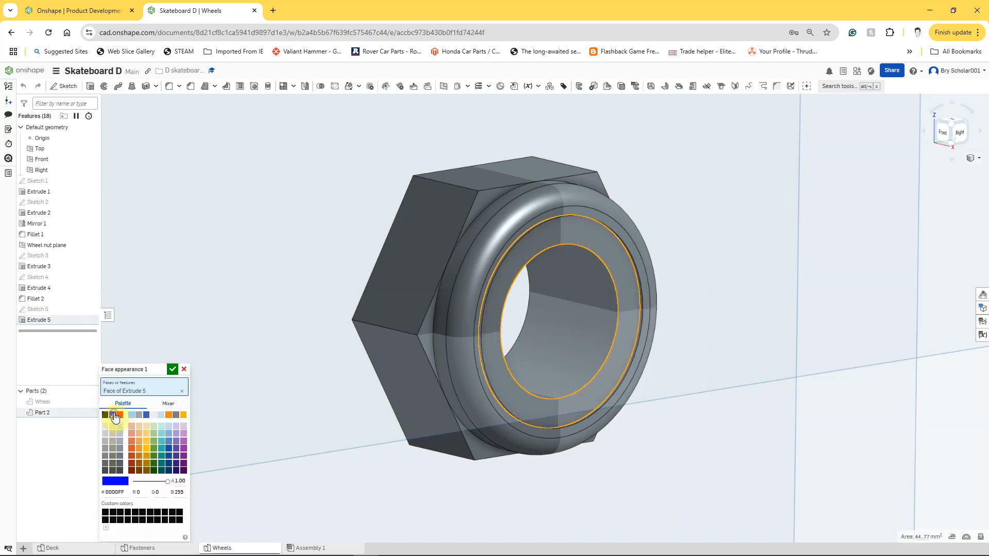
click(173, 369)
click(173, 370)
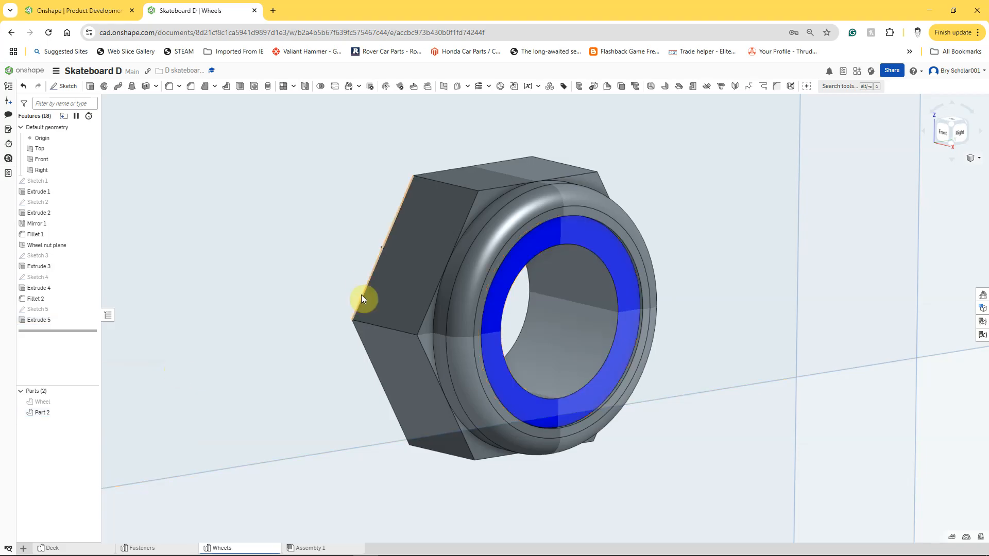
mouse_move(362, 268)
right_down()
mouse_move(318, 261)
mouse_move(362, 262)
mouse_move(397, 279)
mouse_move(326, 251)
mouse_move(330, 282)
mouse_move(372, 270)
right_up()
scroll(373, 268, down, 5)
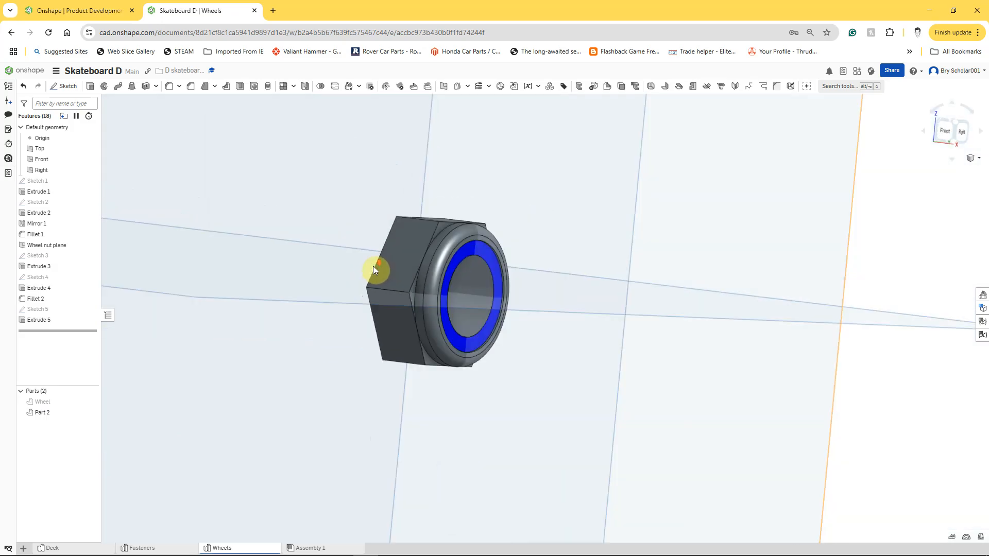
scroll(374, 262, up, 4)
scroll(374, 263, up, 1)
scroll(375, 261, down, 3)
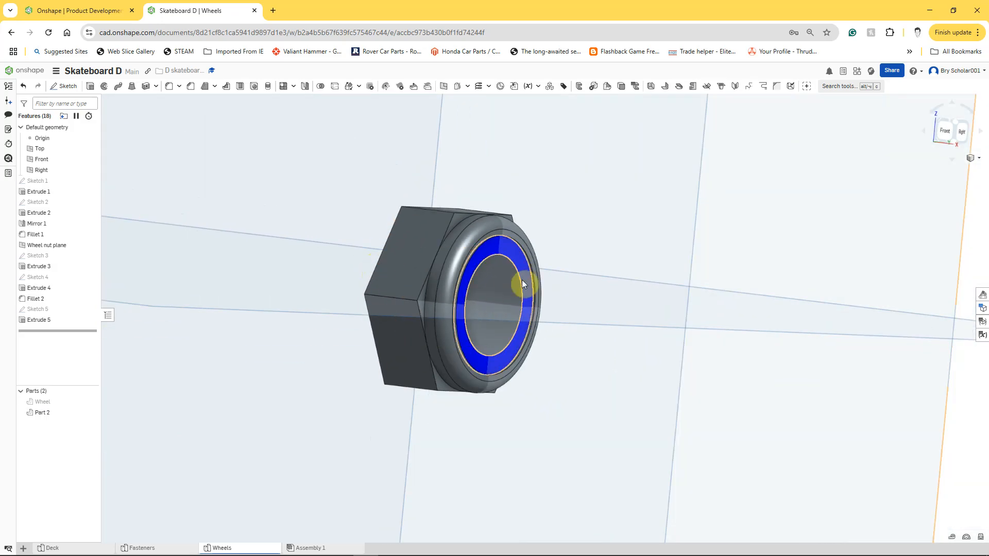
Step: Start a new sketch on the Top plane
scroll(508, 287, down, 10)
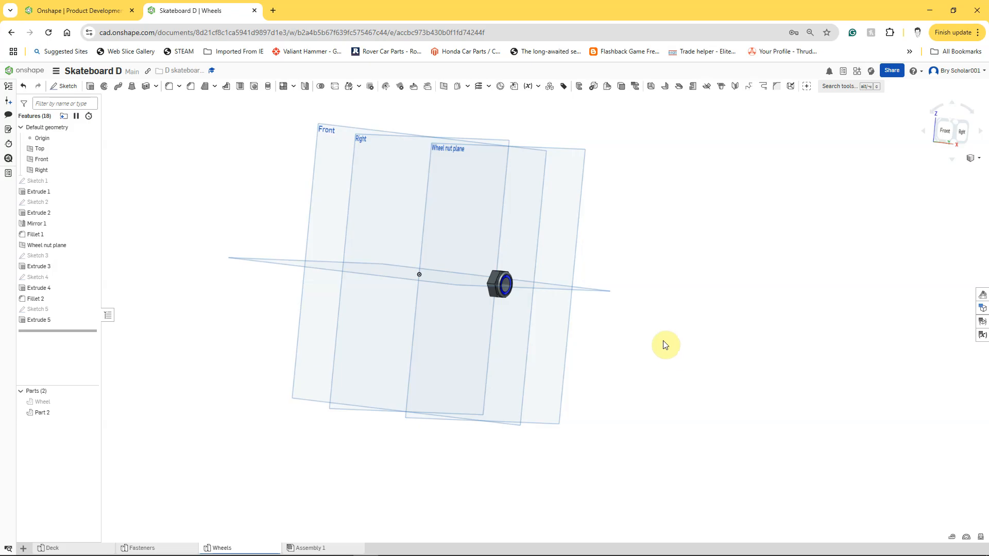
right_drag(653, 349, 651, 371)
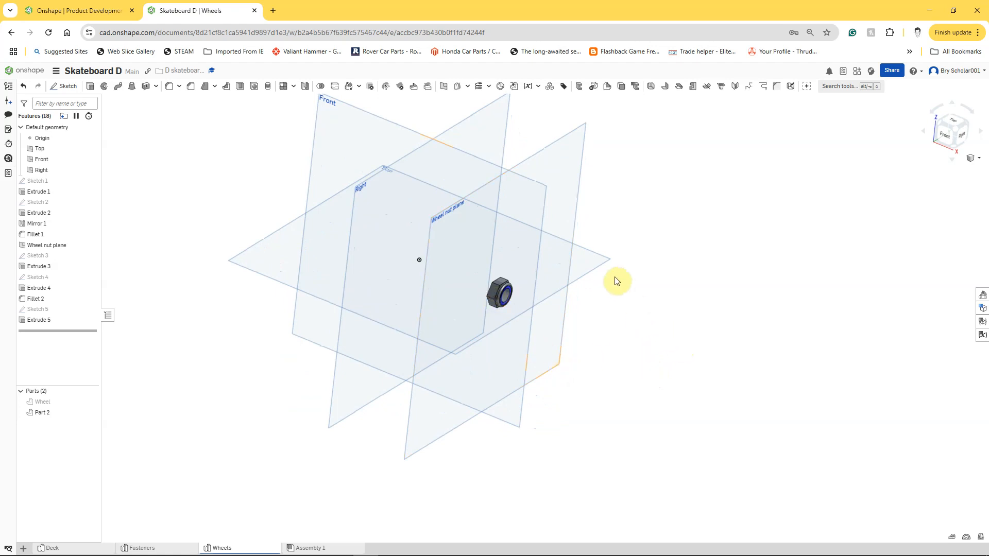
right_click(586, 263)
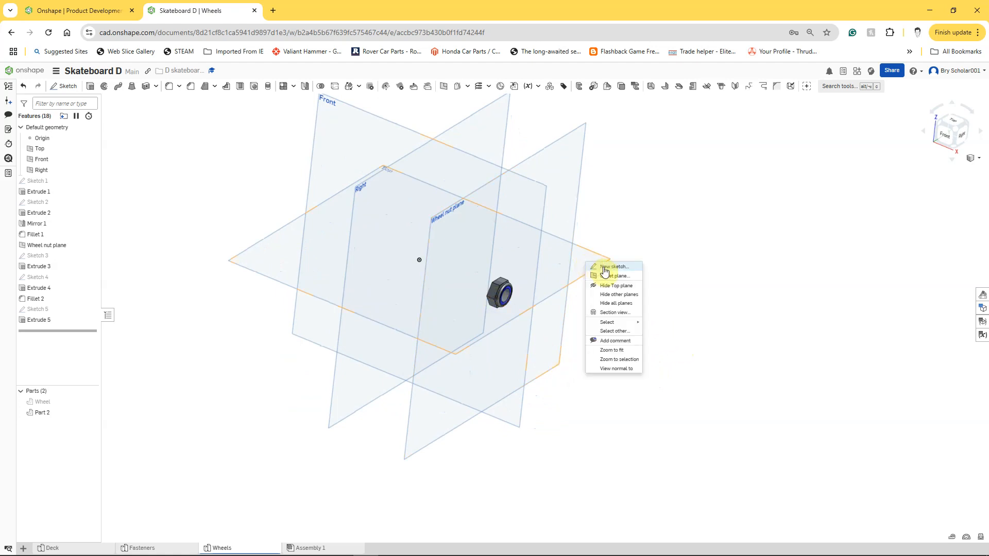
click(604, 268)
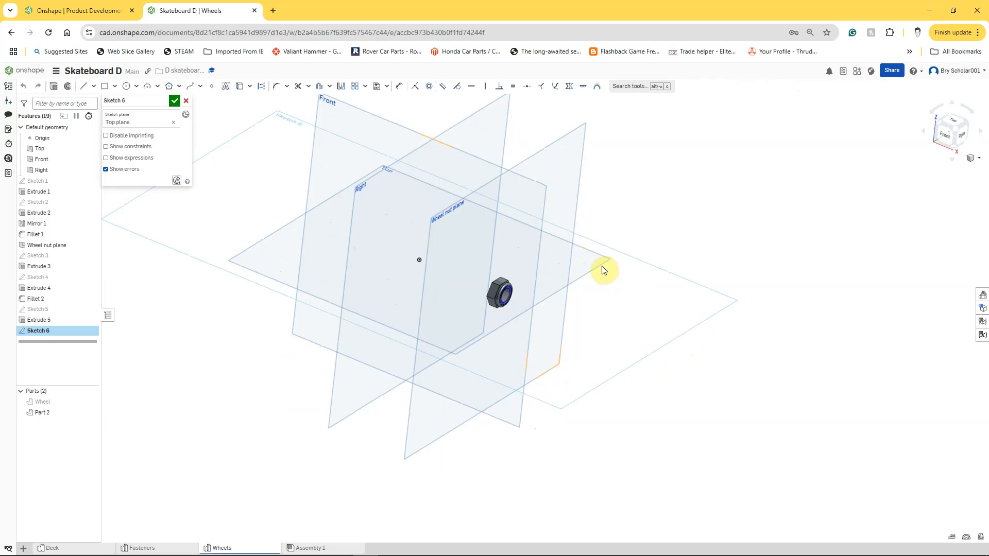
scroll(655, 340, up, 3)
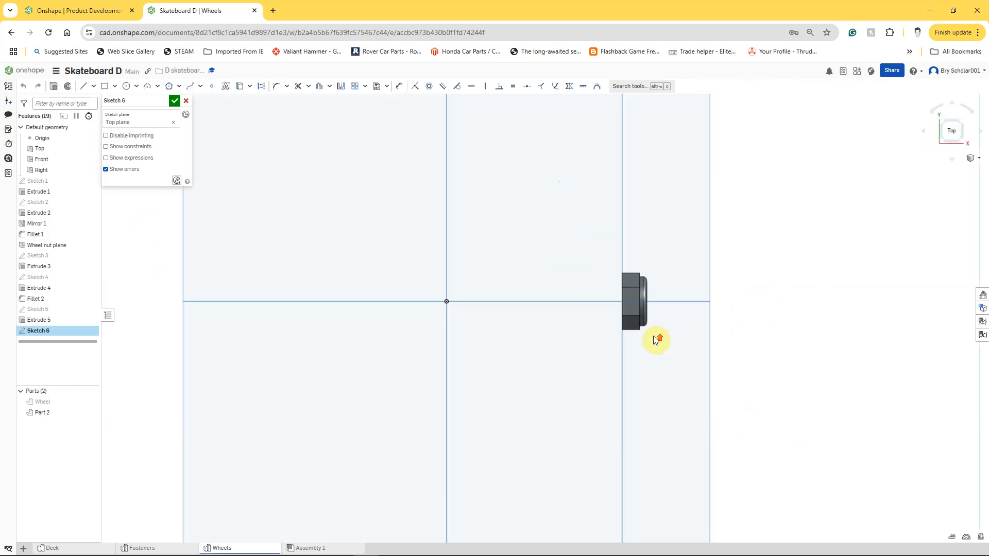
scroll(661, 314, up, 5)
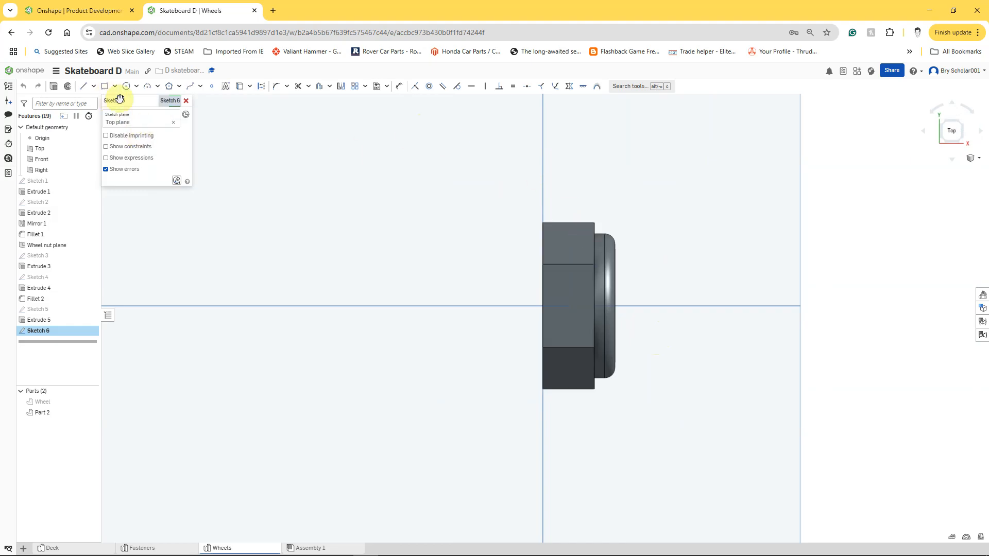
Step: Draw a horizontal construction line about 32.5 mm long along the nut's centre axis, extending past both of its ends
click(83, 86)
click(262, 91)
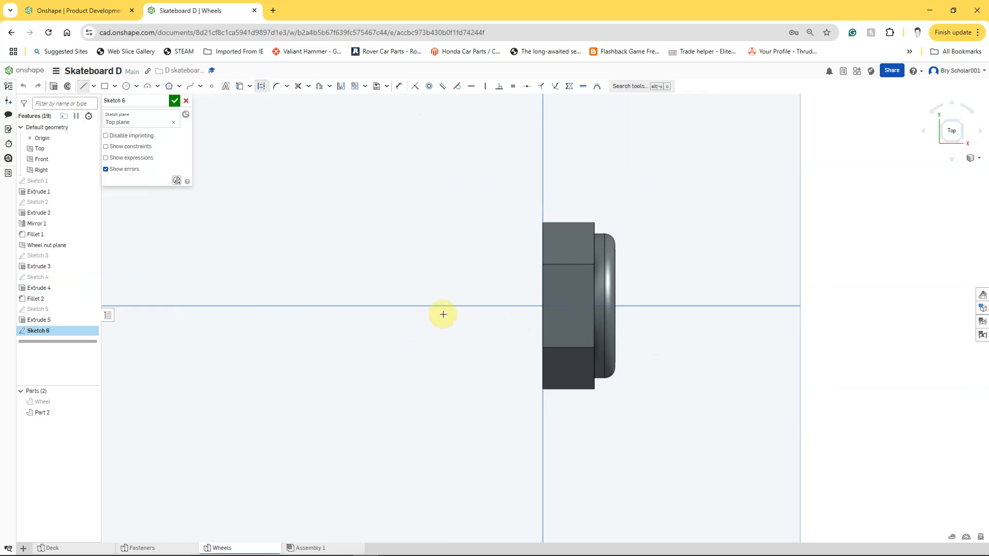
click(492, 306)
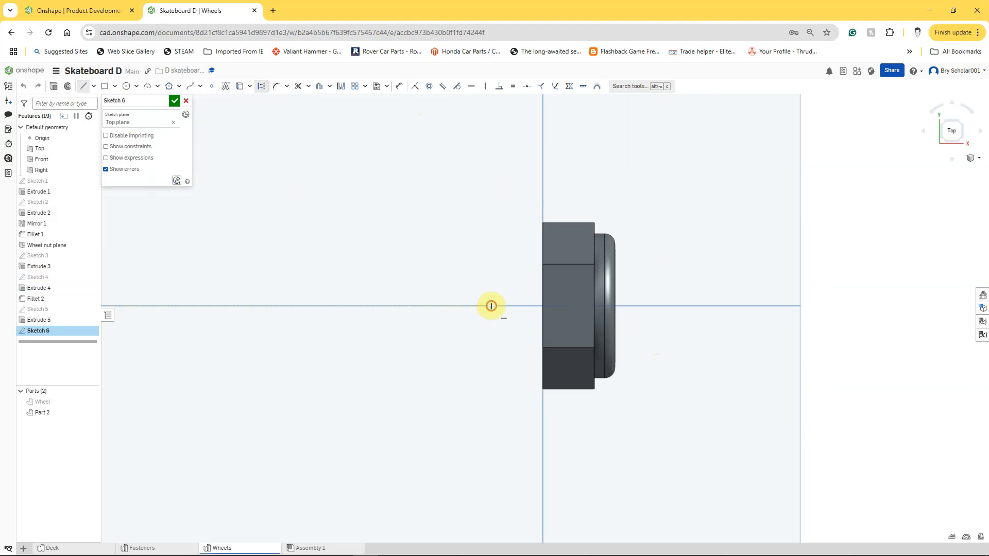
double_click(826, 306)
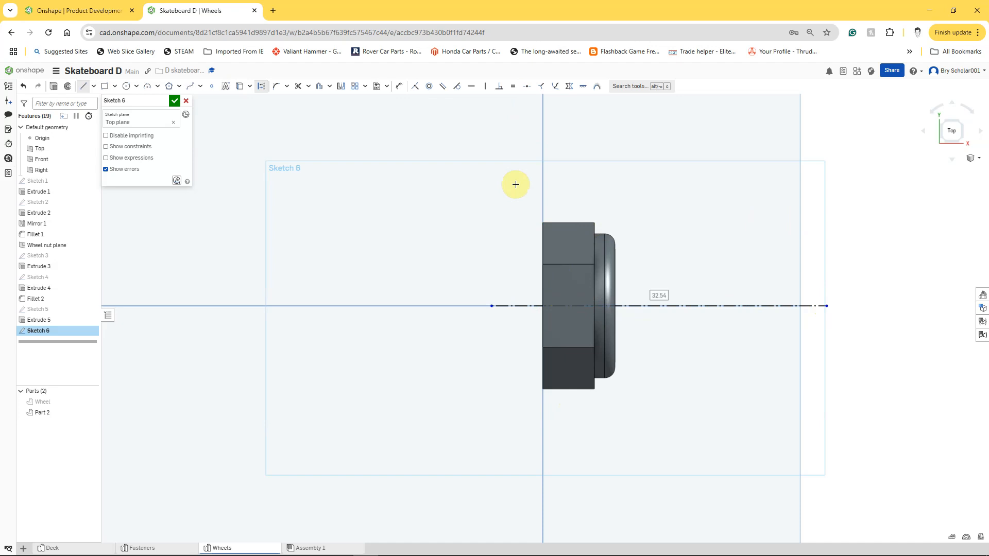
Step: Sketch a solid-line triangle on the hexagon's upper outer corner, about 1.06 mm along the top edge and 0.8 mm down the side
click(261, 86)
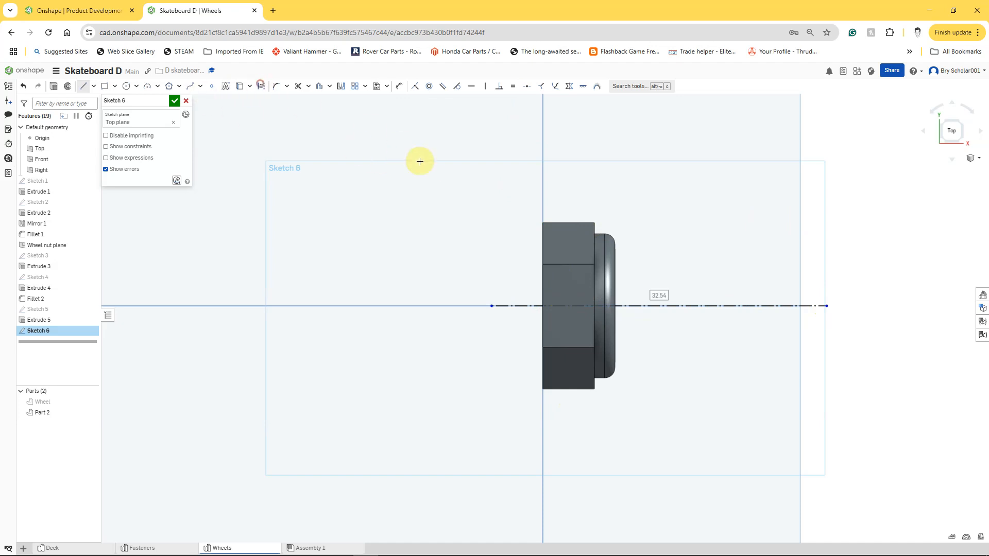
scroll(578, 247, up, 10)
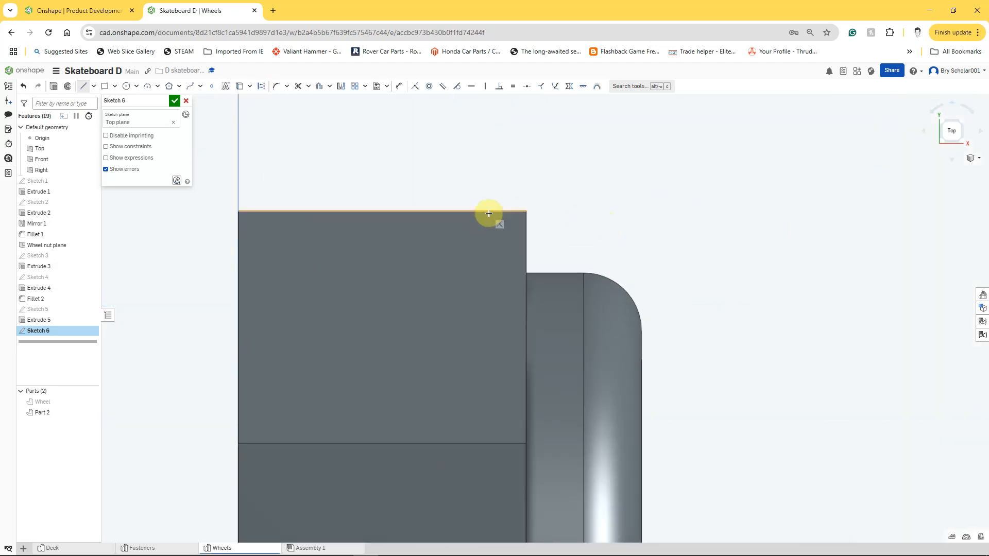
click(525, 211)
click(465, 210)
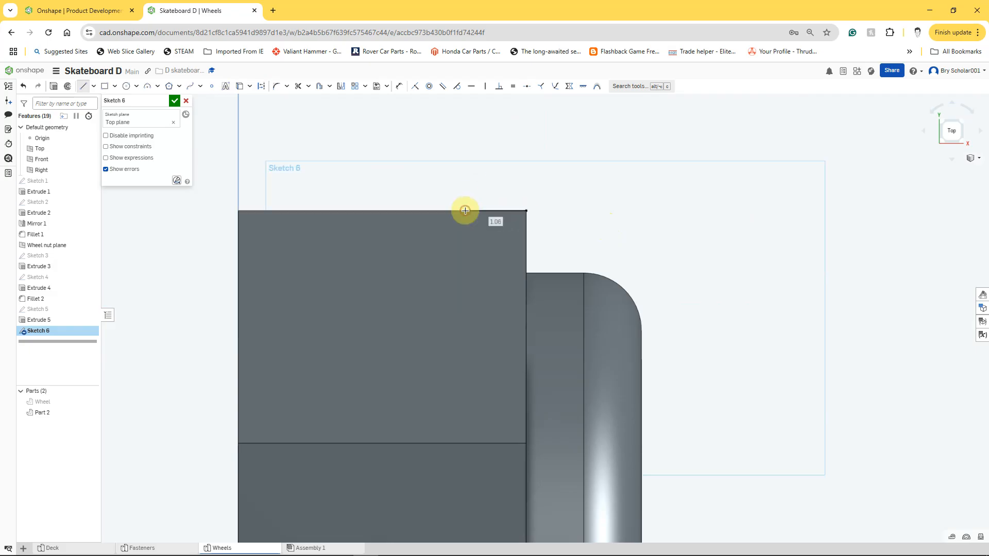
click(527, 256)
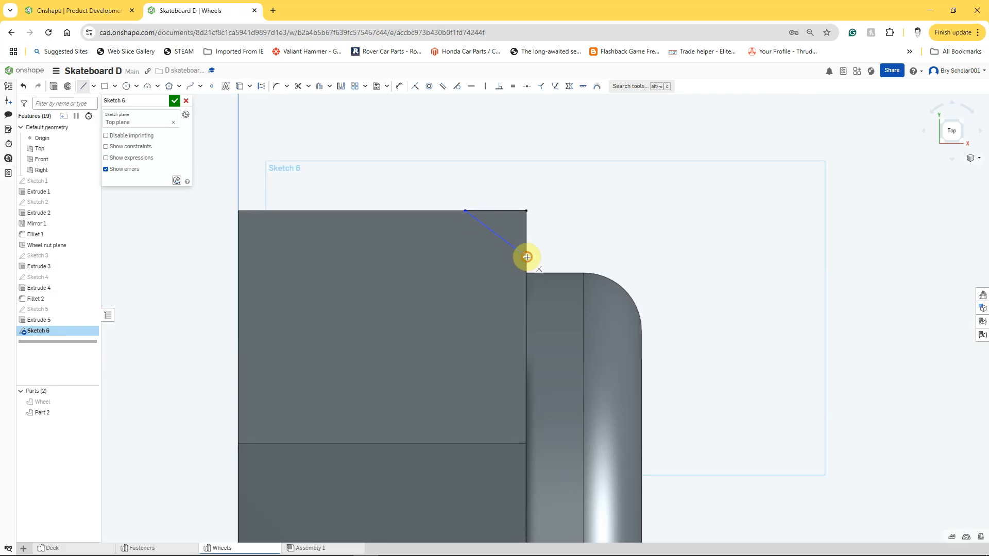
click(526, 212)
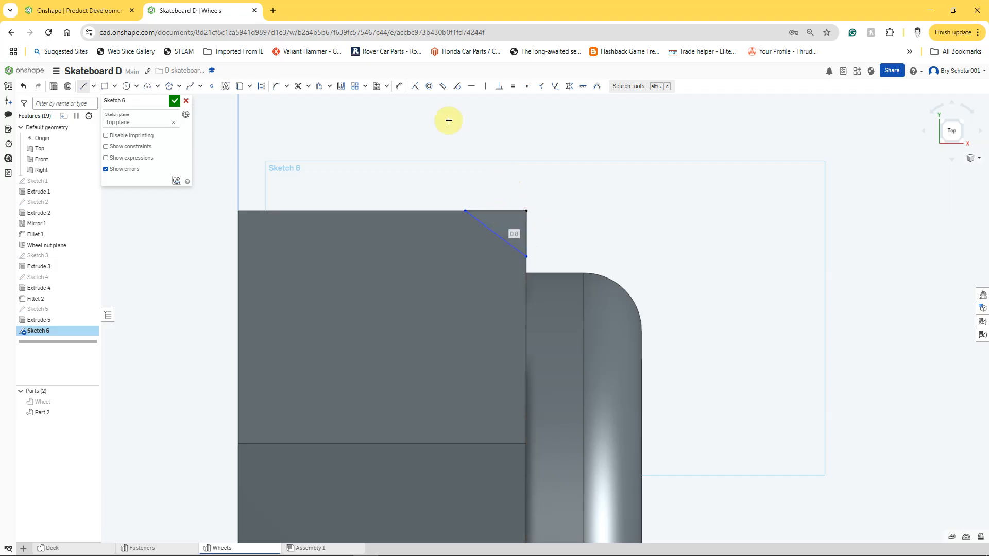
Step: Dimension the angle between the triangle's vertical side and its sloped line to 45 degrees
click(399, 86)
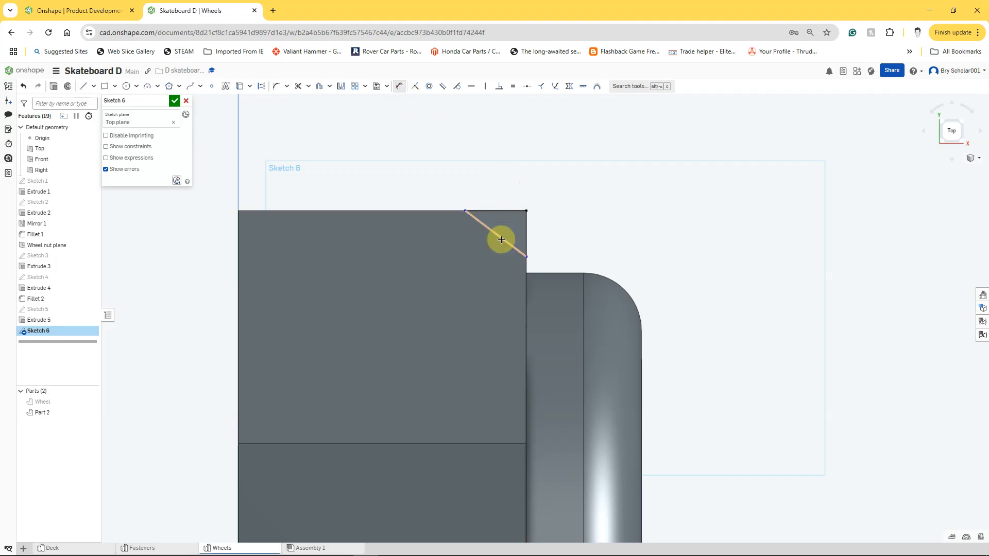
click(525, 226)
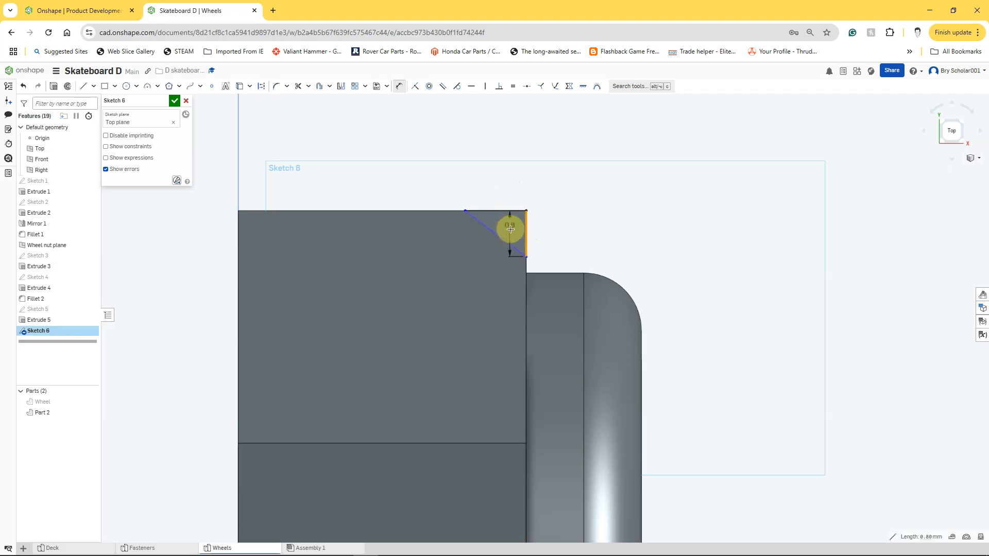
click(499, 236)
click(453, 172)
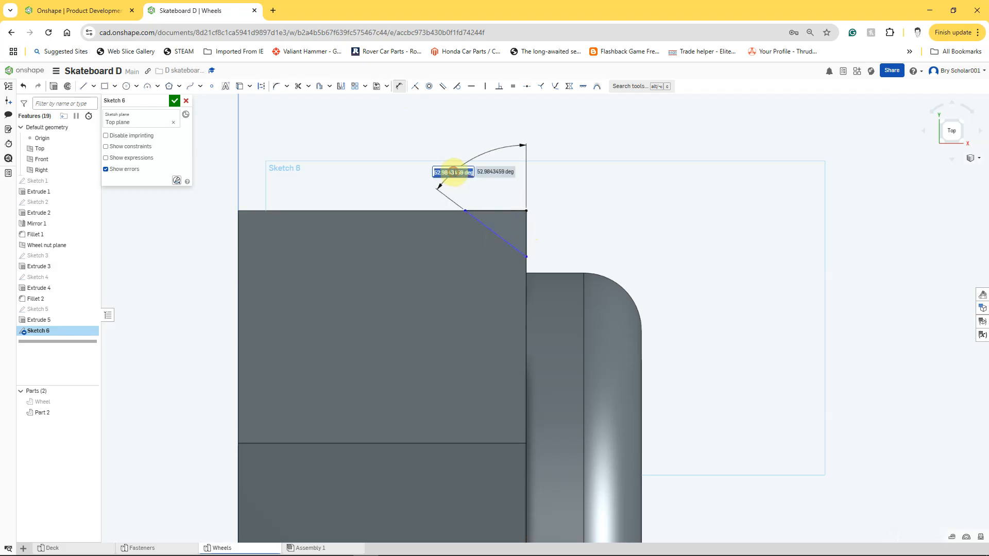
text(45)
key(Return)
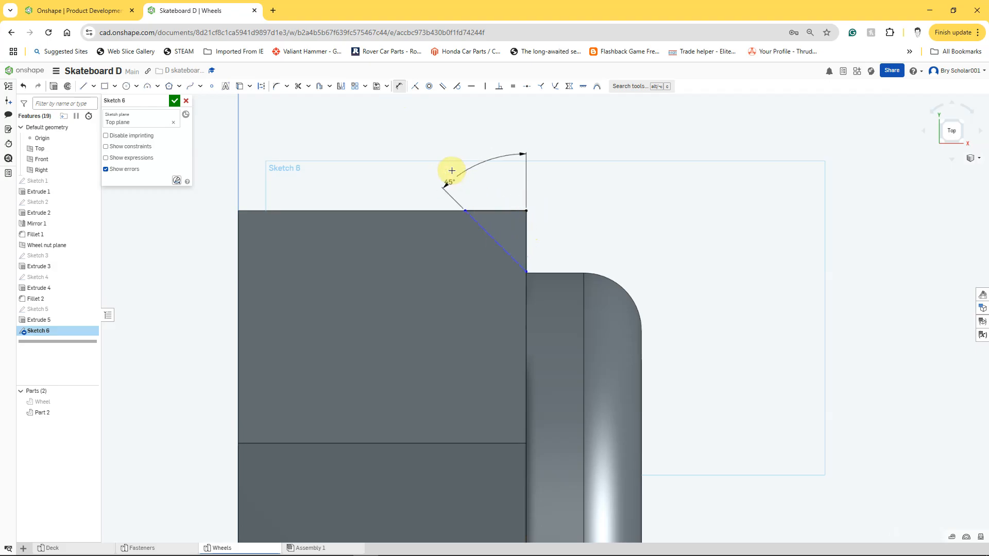
Step: Dimension the triangle's top edge to 1 mm
click(491, 212)
click(492, 188)
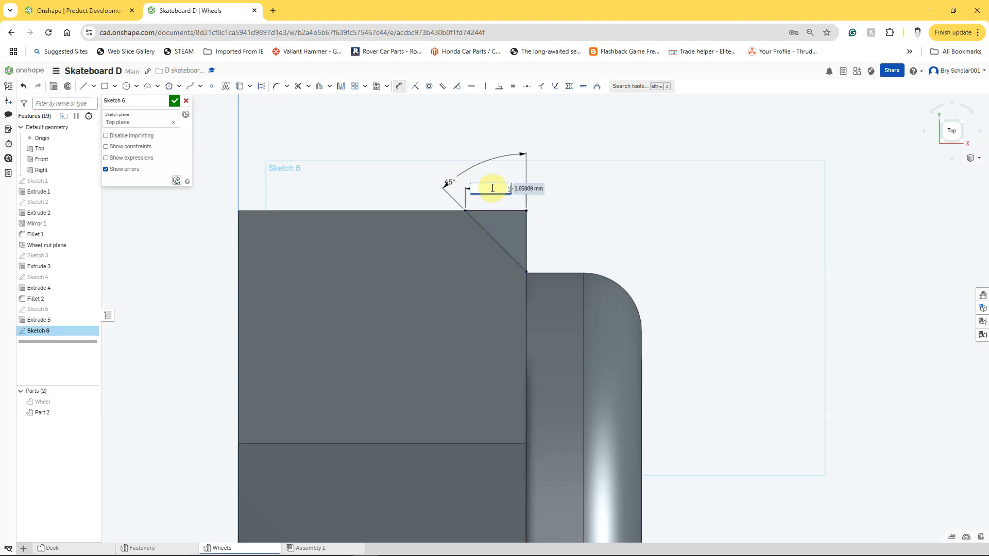
text(1)
key(Return)
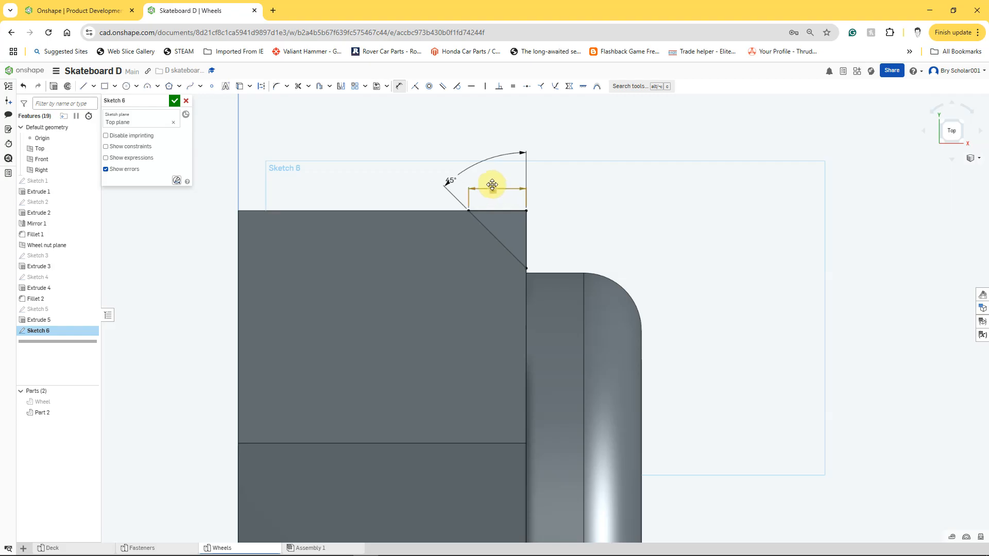
Step: Chamfer the nut's hexagon corners with a full Remove revolve of the triangle around the construction line
scroll(507, 184, up, 3)
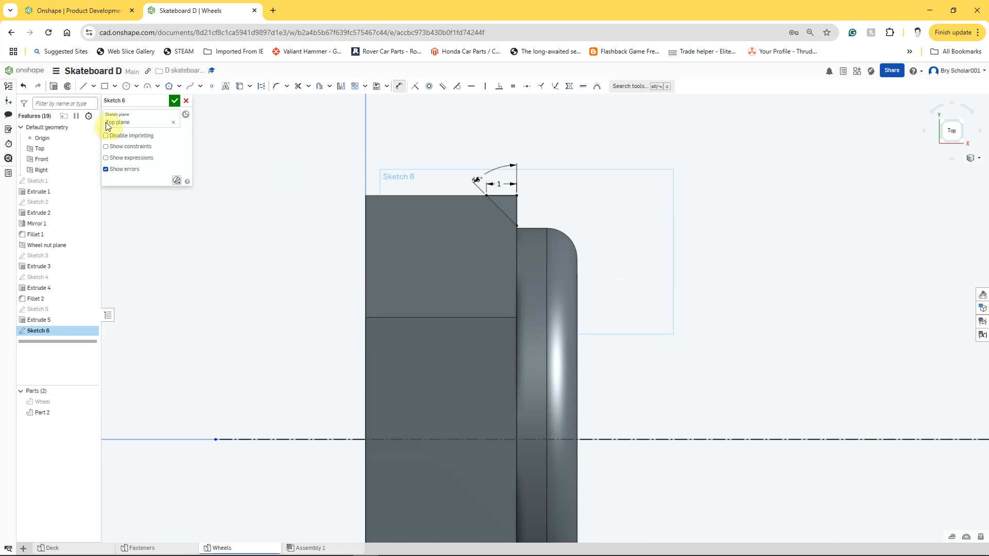
click(67, 87)
click(104, 86)
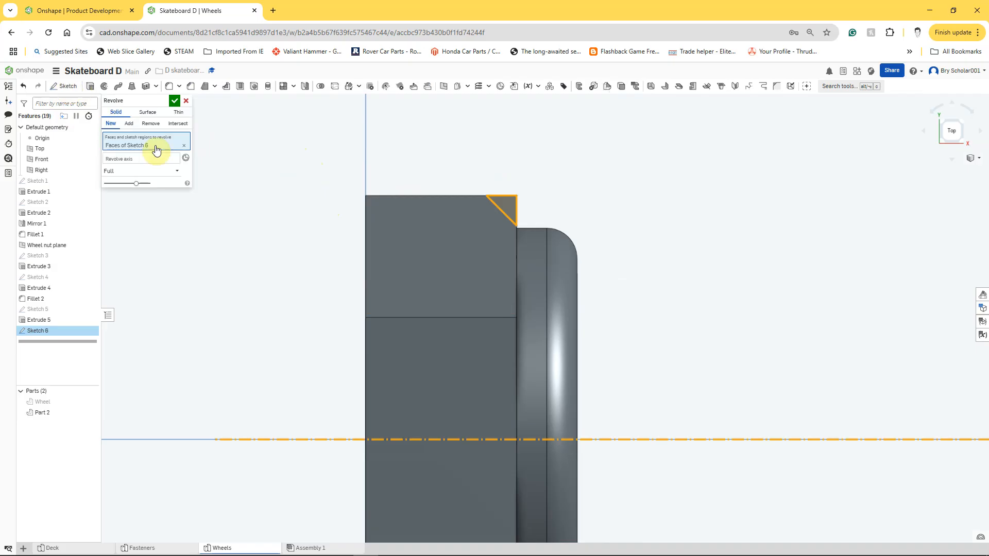
click(150, 124)
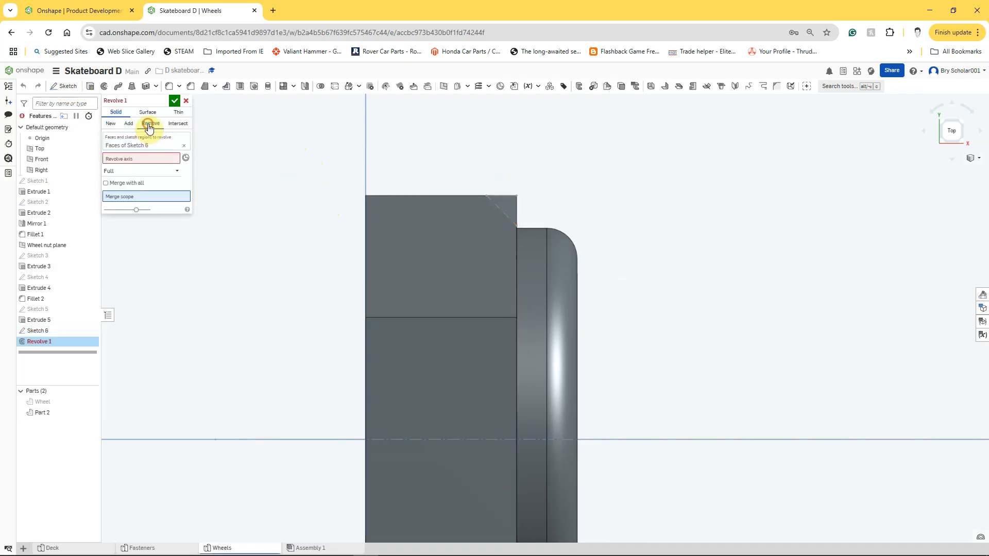
click(144, 159)
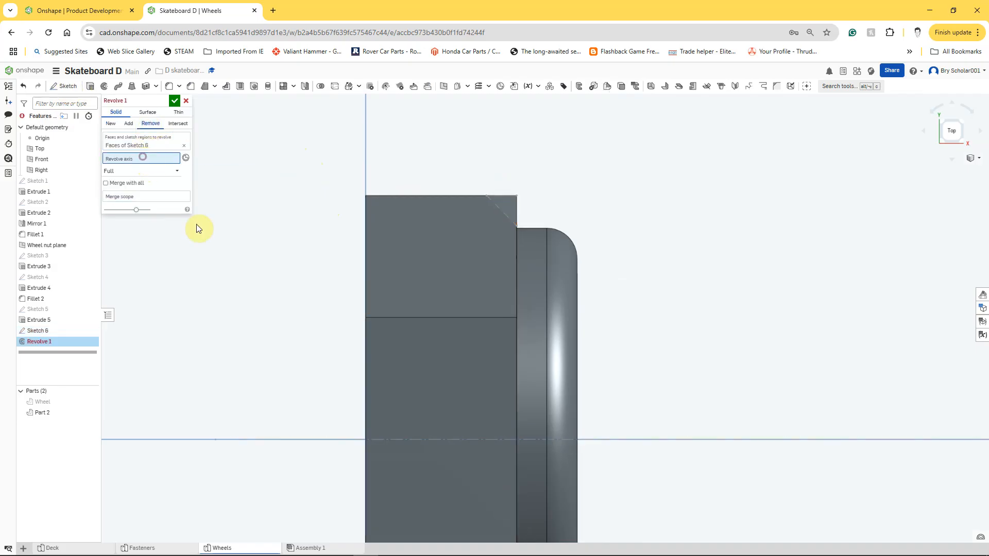
click(391, 439)
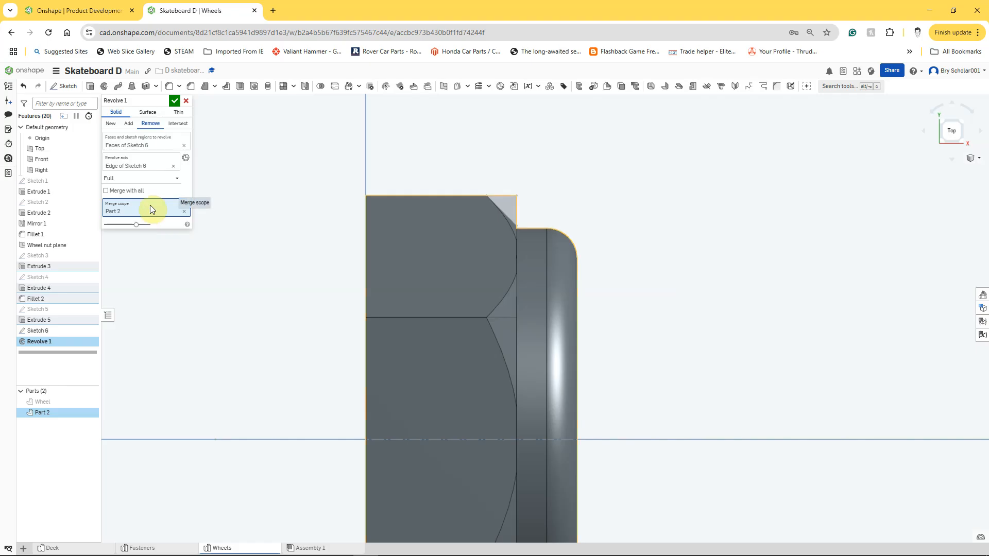
click(175, 102)
Step: Rename the nut part as Wheel nut
scroll(285, 230, down, 4)
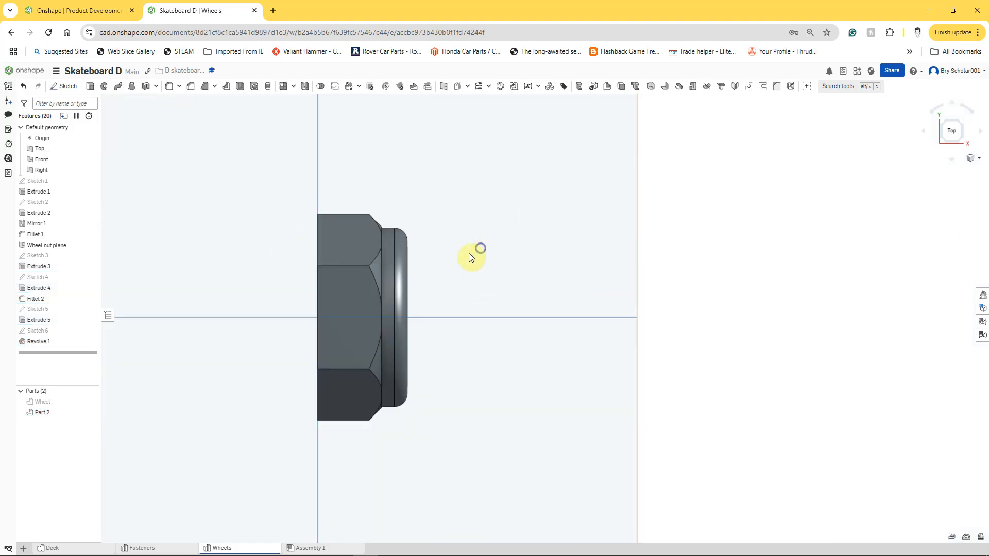
right_drag(474, 256, 436, 280)
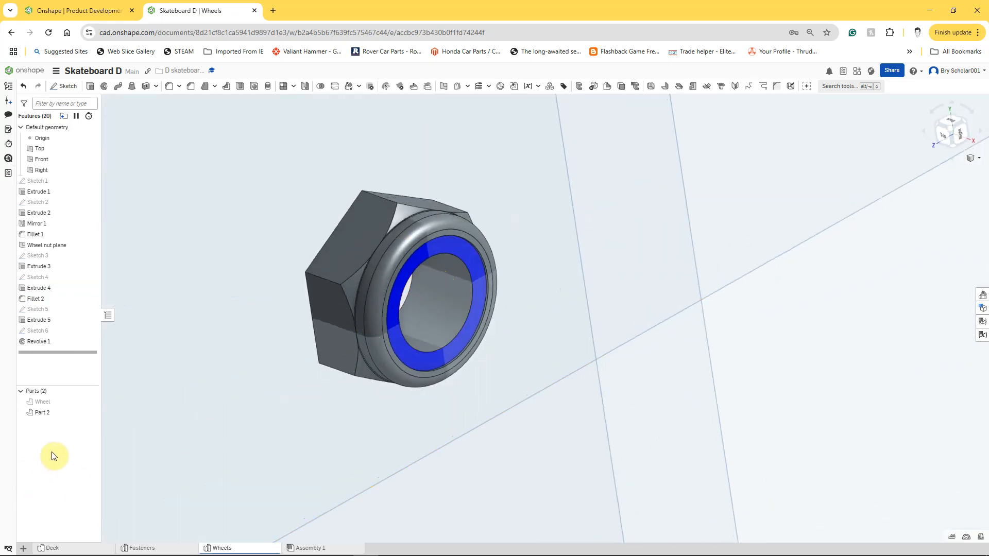
right_click(46, 415)
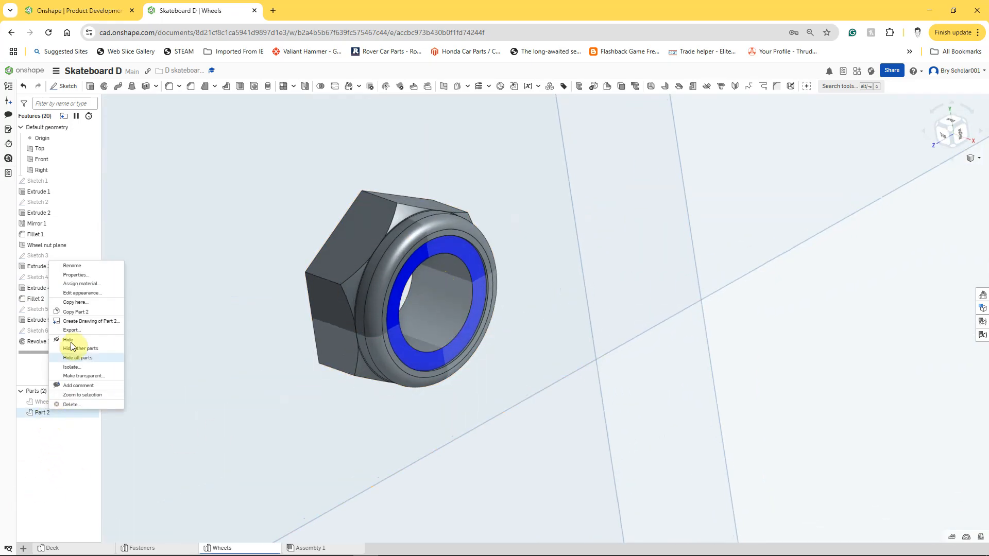
click(62, 267)
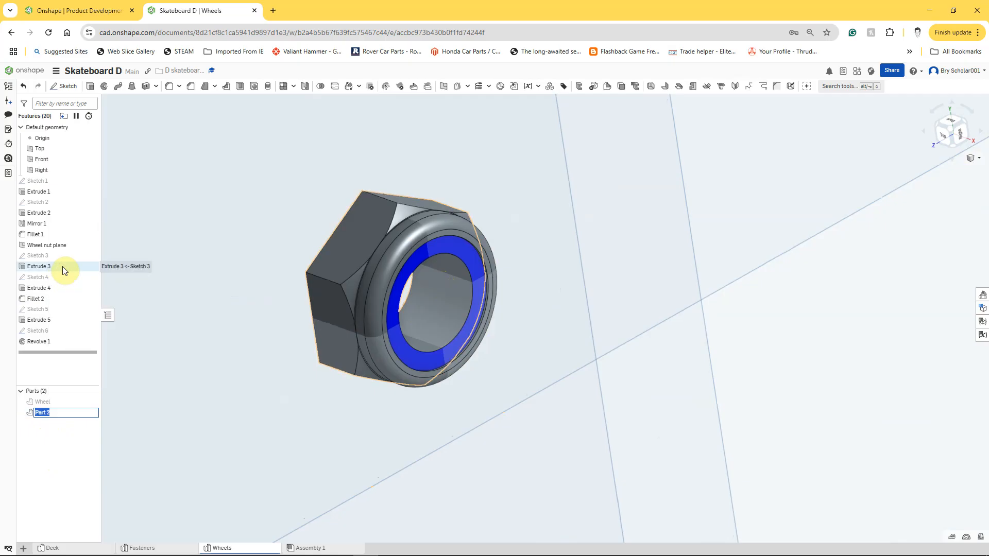
text(WHeel nut)
key(BackSpace)
text(h)
key(Return)
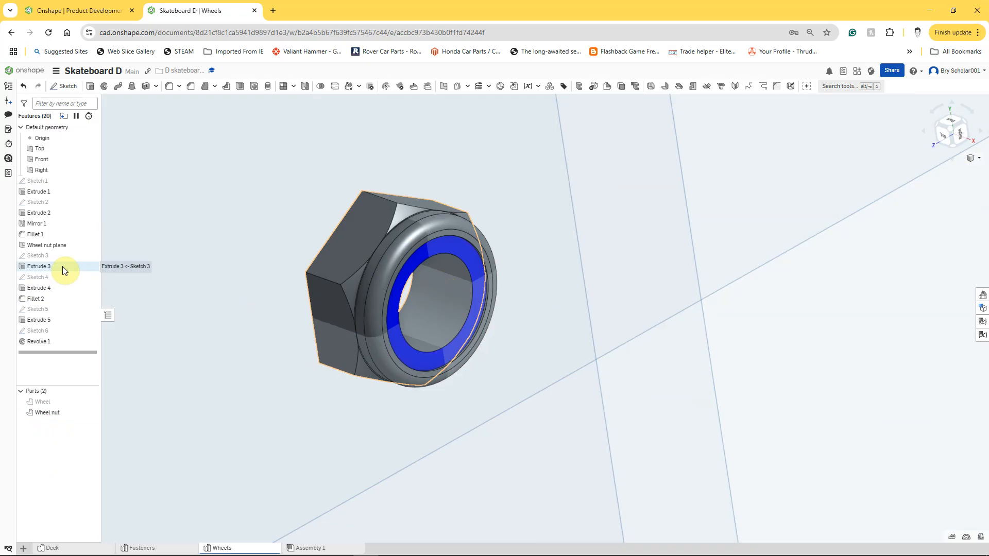